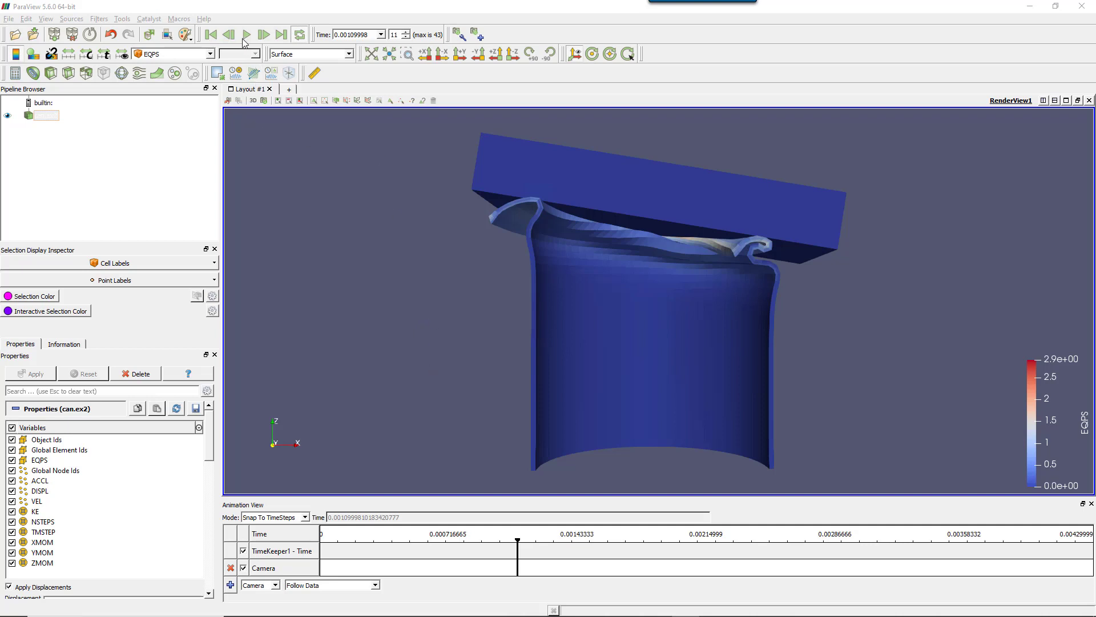
- Rotate the view, pause the can.ex2 EQPS animation at step 21, and request a session reset
{"action": "left_click_drag", "start_coordinate": [395, 245], "coordinate": [502, 220]}
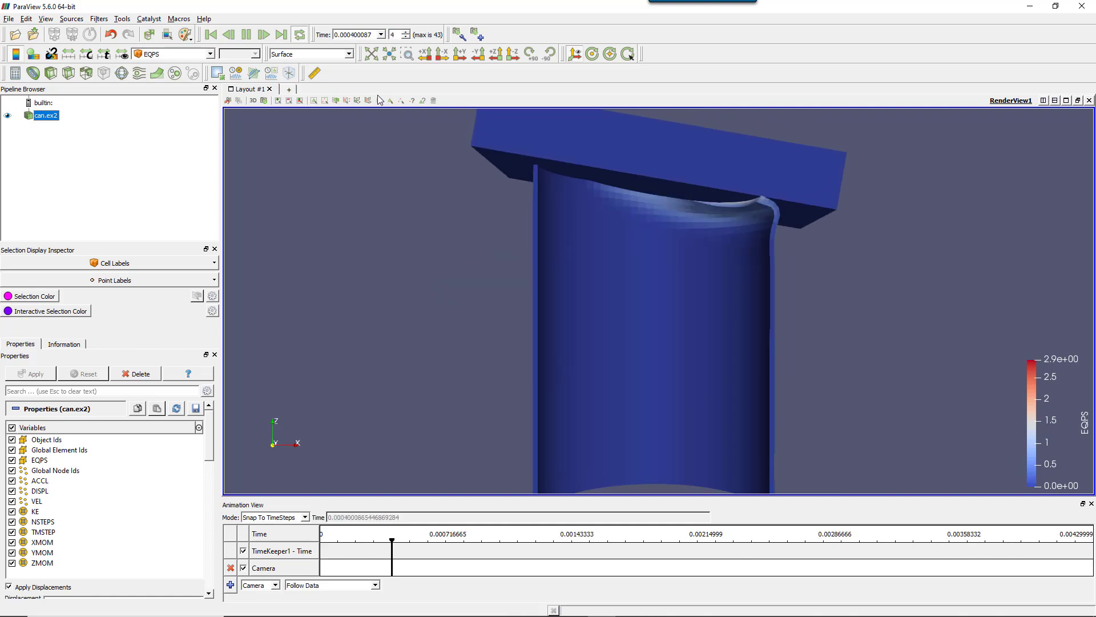
{"action": "left_click", "coordinate": [249, 38]}
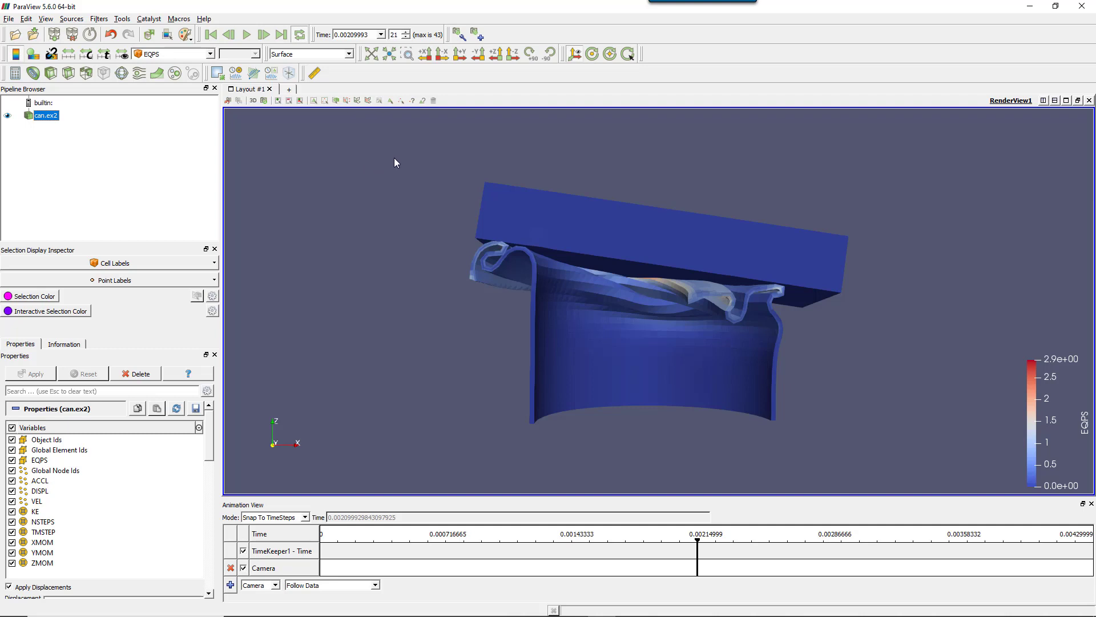
{"action": "left_click", "coordinate": [90, 33]}
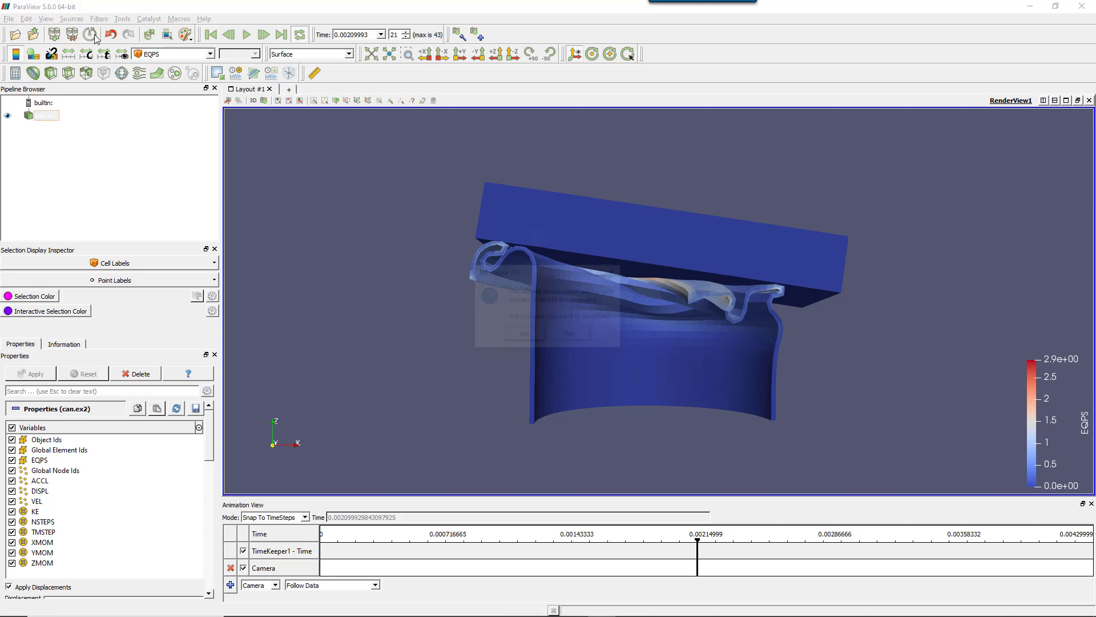
- Confirm discarding the session and add a Sphere source through quick search
{"action": "left_click", "coordinate": [533, 335]}
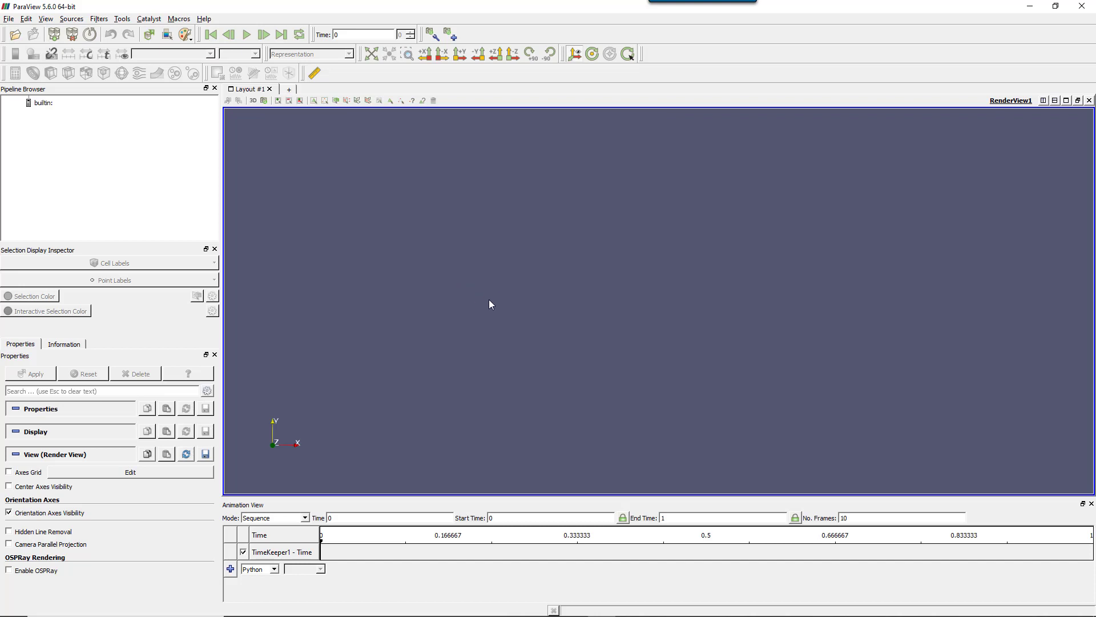
{"action": "key", "text": "ctrl+space"}
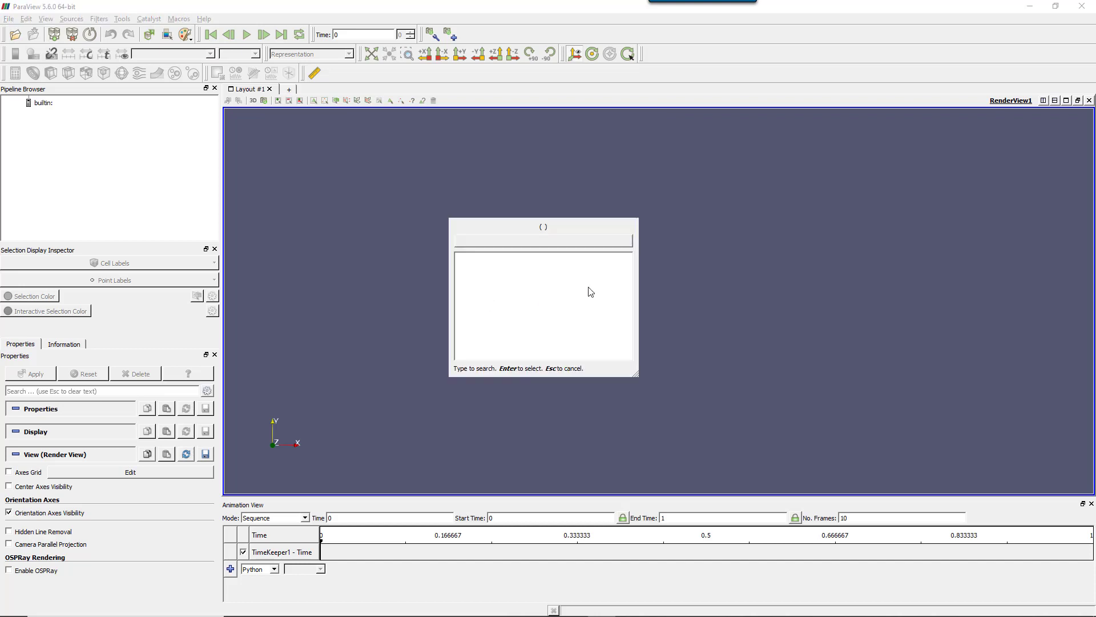
{"action": "type", "text": "sphere"}
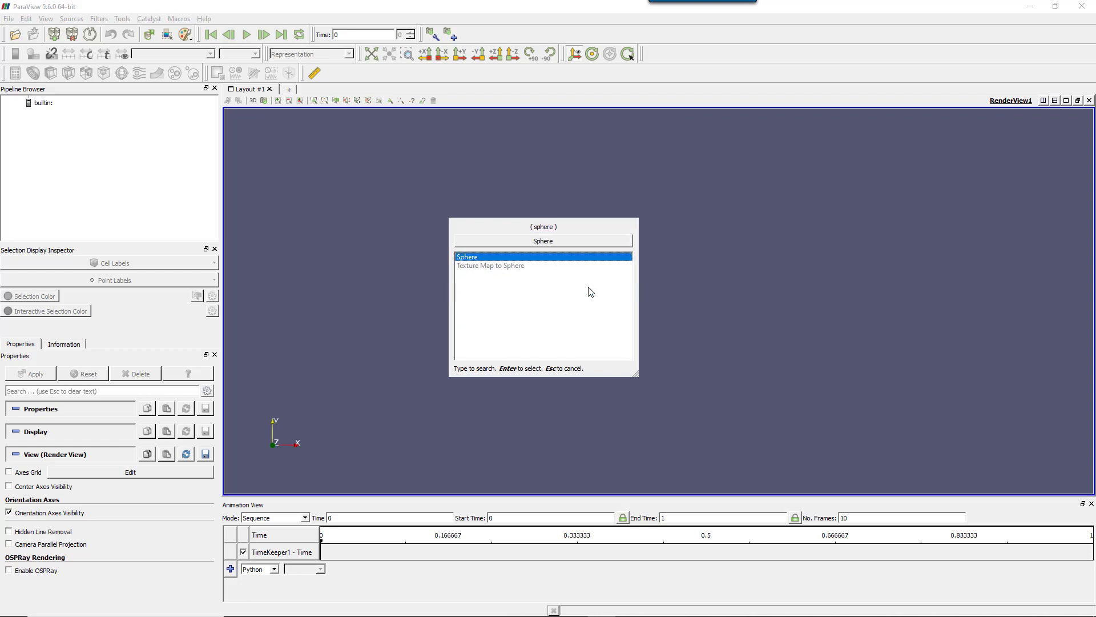
{"action": "key", "text": "Return"}
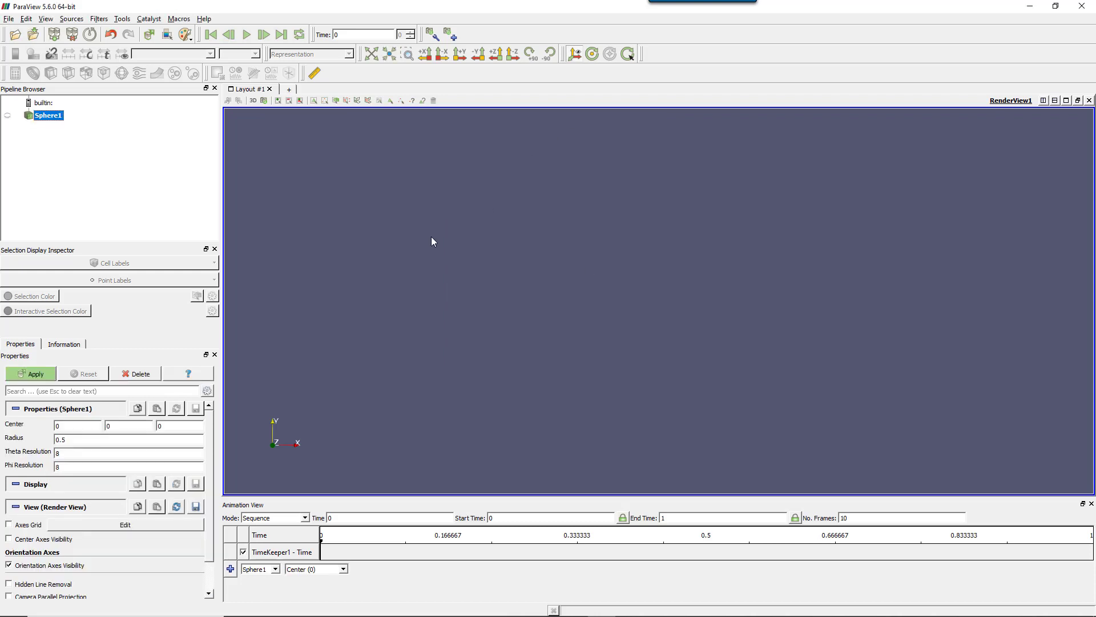
{"action": "left_click", "coordinate": [36, 373]}
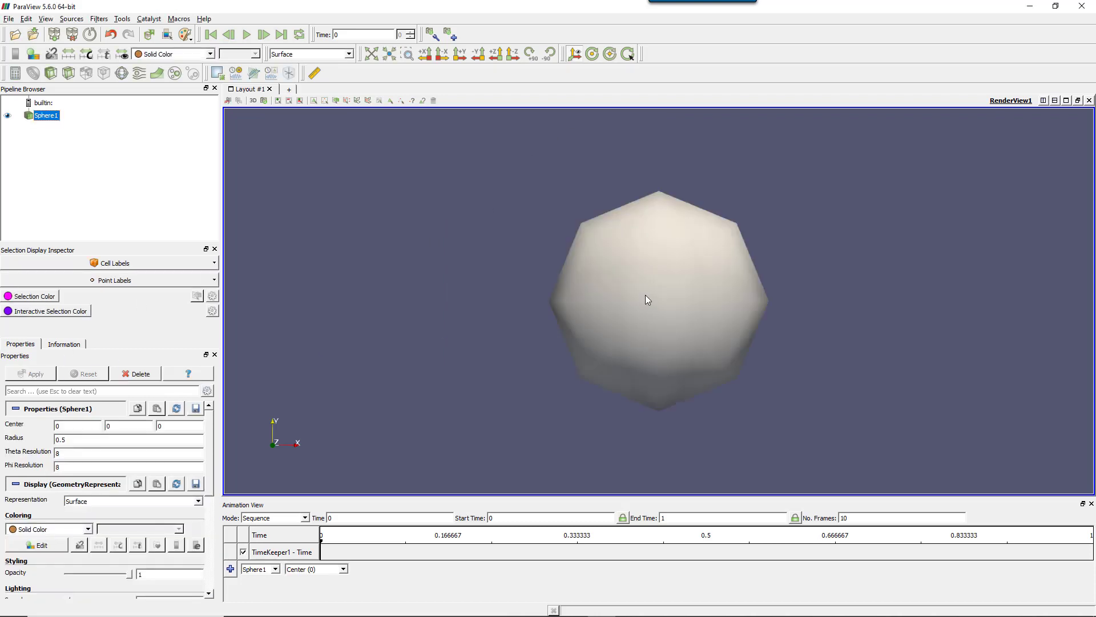
{"action": "left_click_drag", "start_coordinate": [658, 301], "coordinate": [624, 299]}
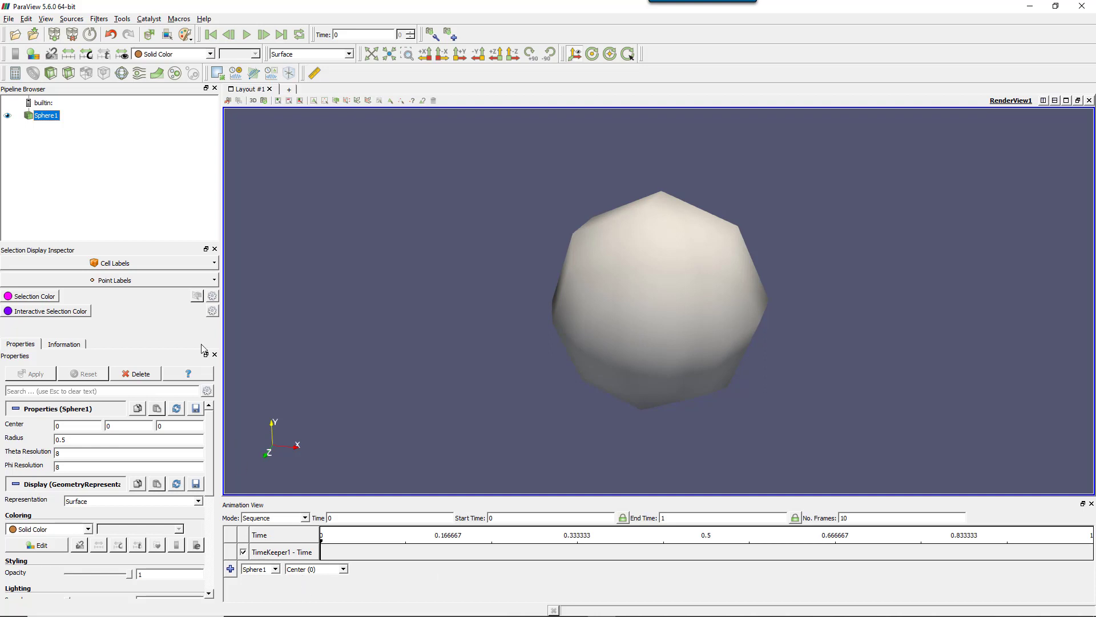
{"action": "left_click", "coordinate": [46, 19]}
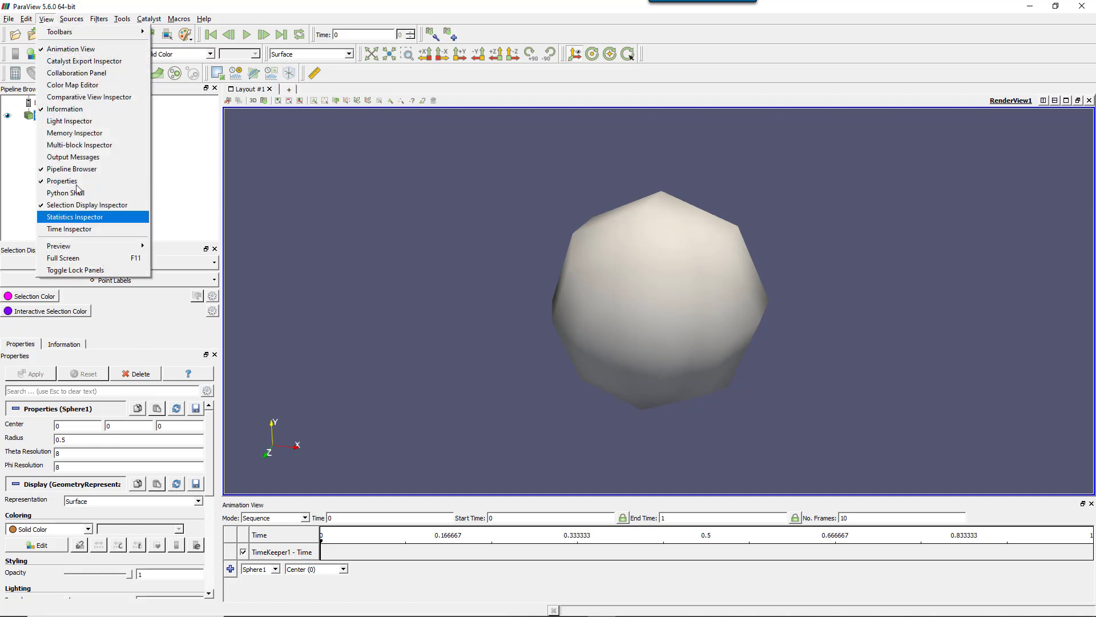
{"action": "left_click", "coordinate": [48, 20]}
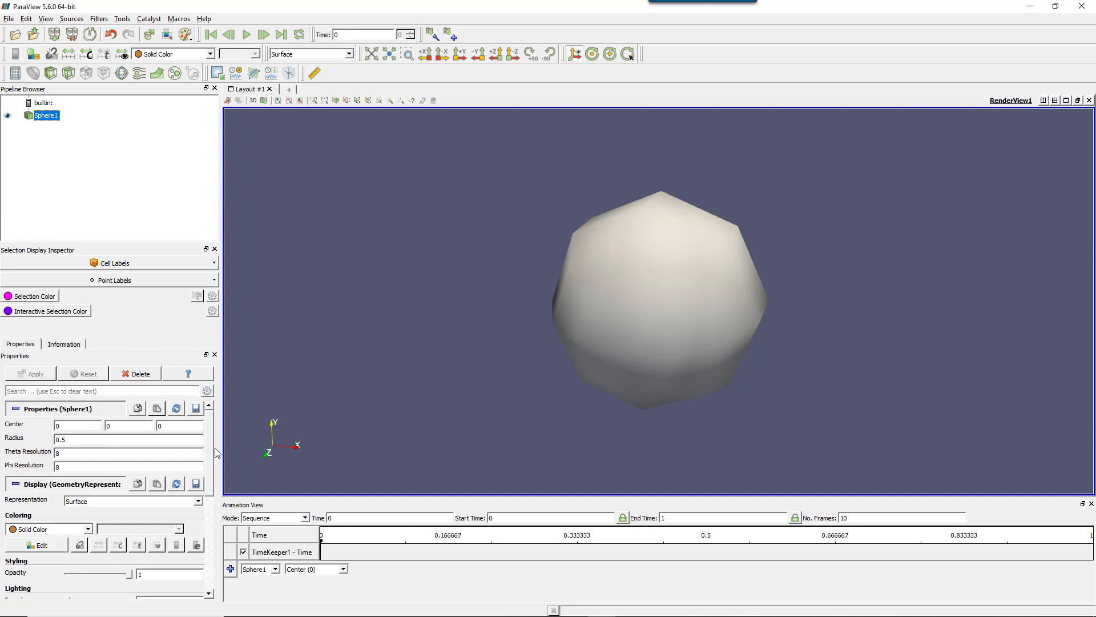
{"action": "scroll", "coordinate": [215, 465], "scroll_direction": "down", "scroll_amount": 1}
{"action": "left_click_drag", "start_coordinate": [213, 463], "coordinate": [210, 428]}
- Set the animation to 50 frames and add a Sphere1 Start Theta track
{"action": "double_click", "coordinate": [863, 520]}
{"action": "type", "text": "5"}
{"action": "left_click", "coordinate": [276, 570]}
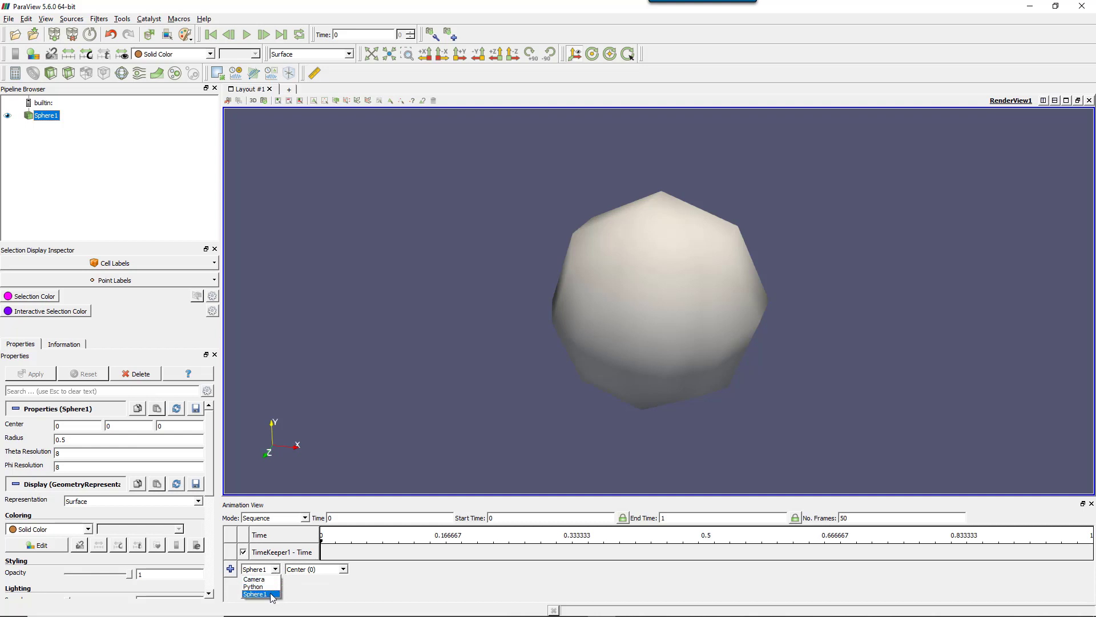
{"action": "left_click", "coordinate": [270, 577]}
{"action": "left_click", "coordinate": [343, 570]}
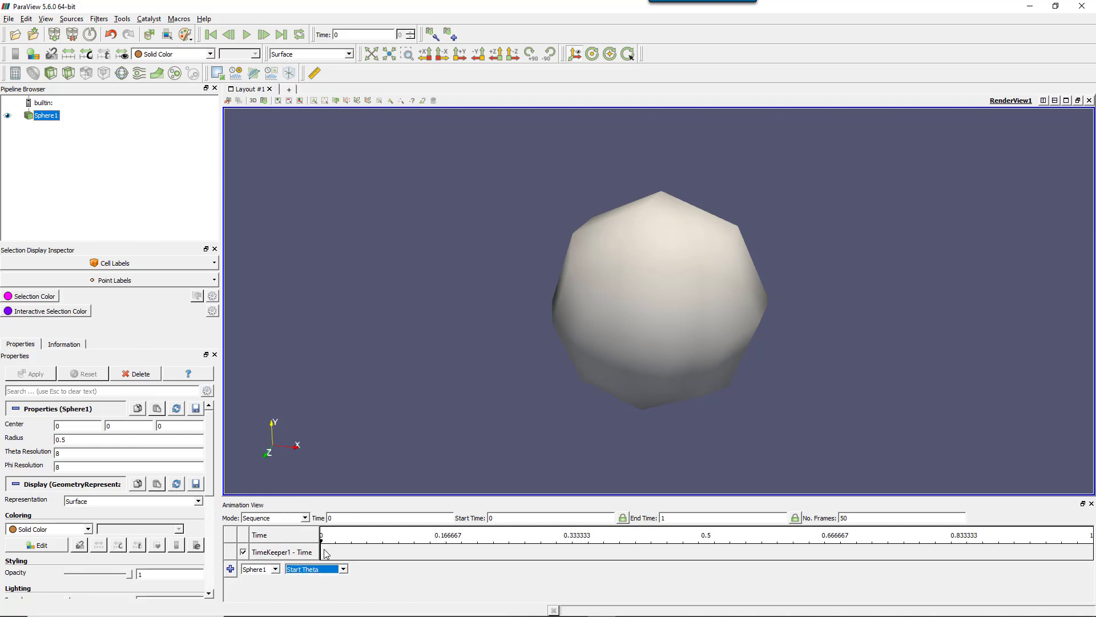
{"action": "left_click", "coordinate": [330, 553]}
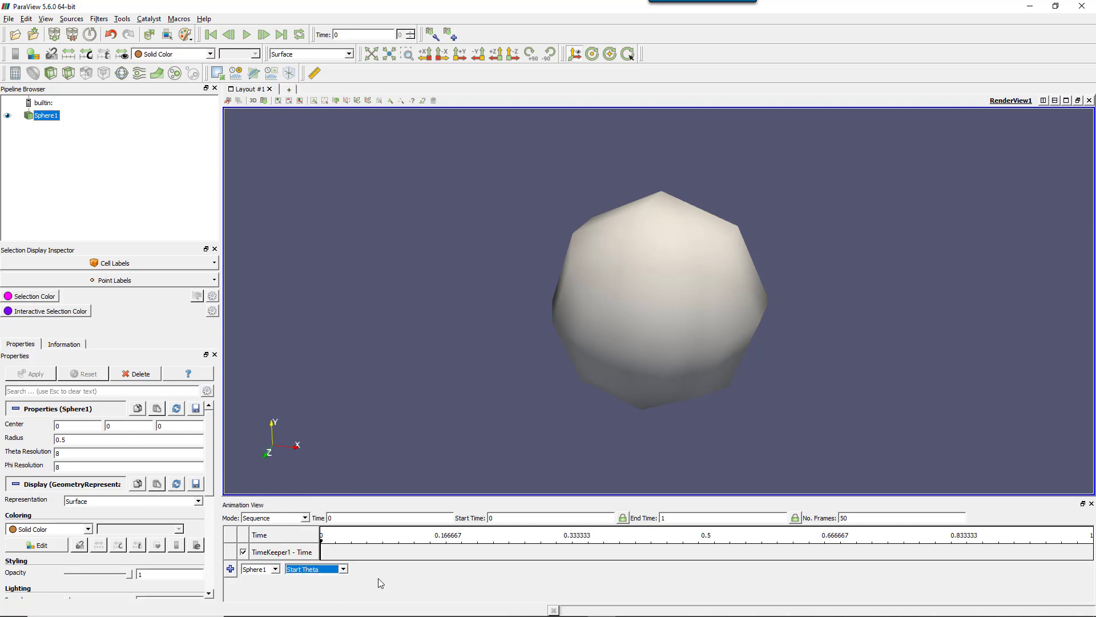
{"action": "left_click", "coordinate": [230, 569]}
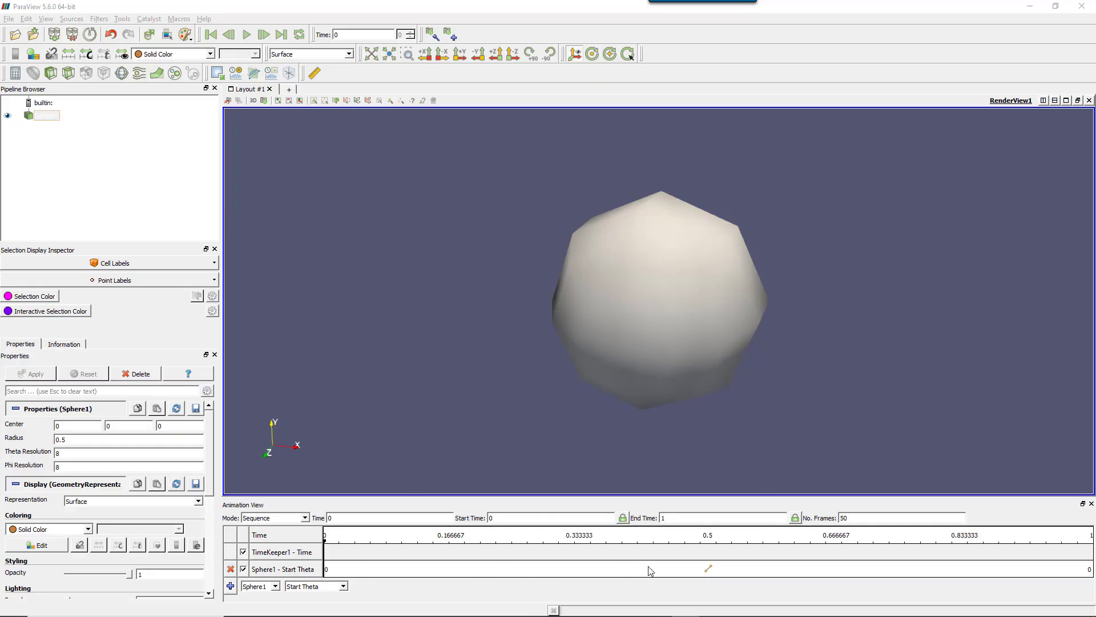
- Play the Start Theta animation, loop it briefly, then return to the first frame
{"action": "left_click", "coordinate": [421, 315]}
{"action": "left_click", "coordinate": [247, 39]}
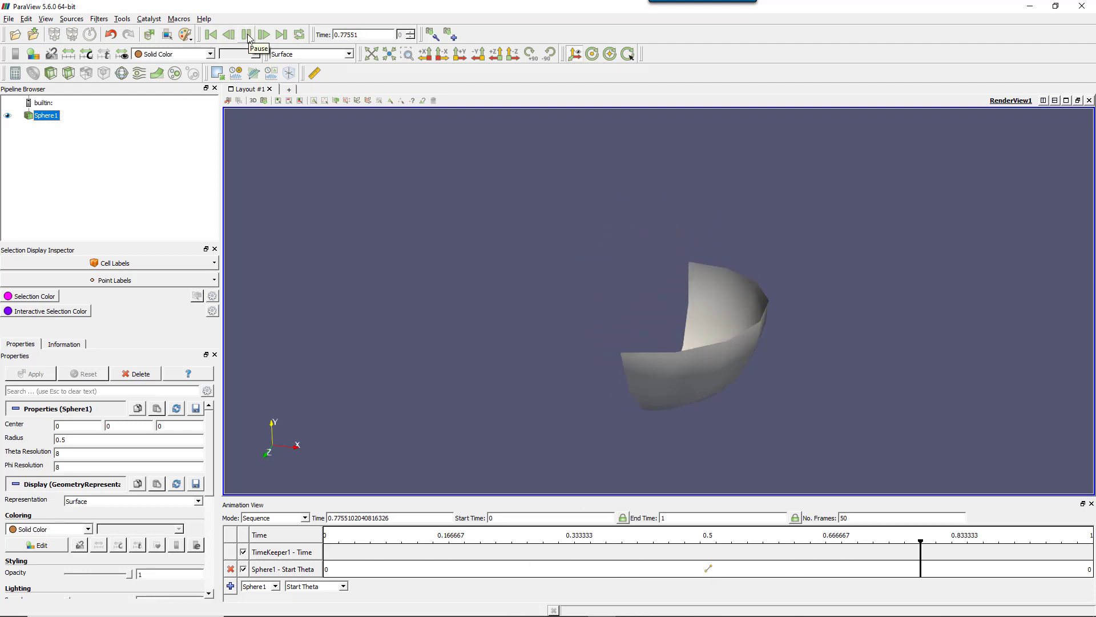
{"action": "left_click", "coordinate": [248, 36]}
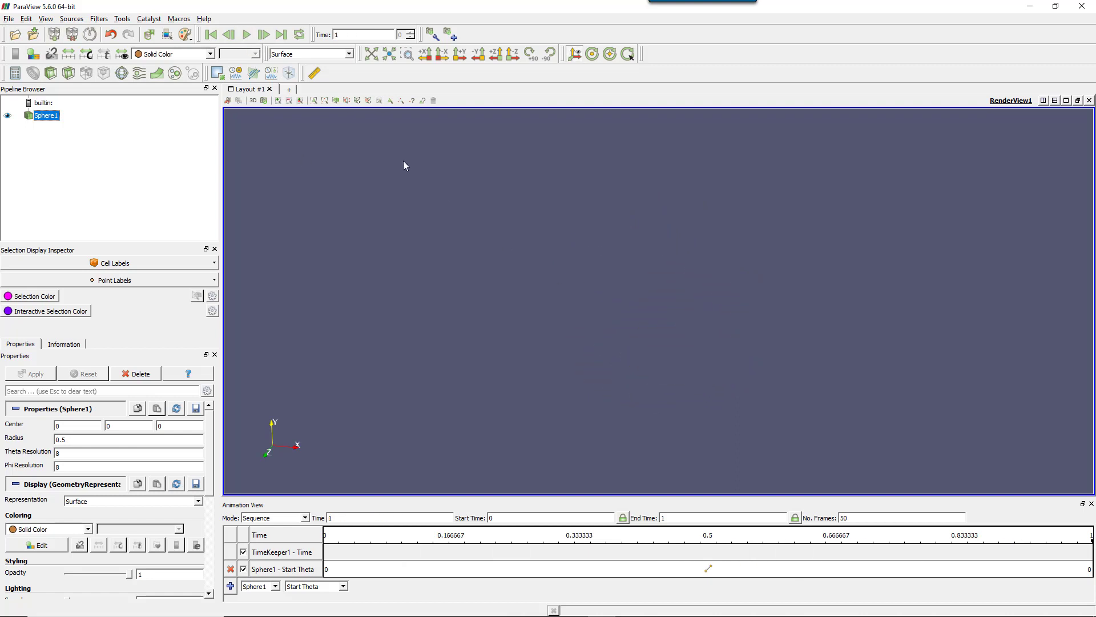
{"action": "left_click", "coordinate": [299, 35]}
{"action": "left_click", "coordinate": [248, 36]}
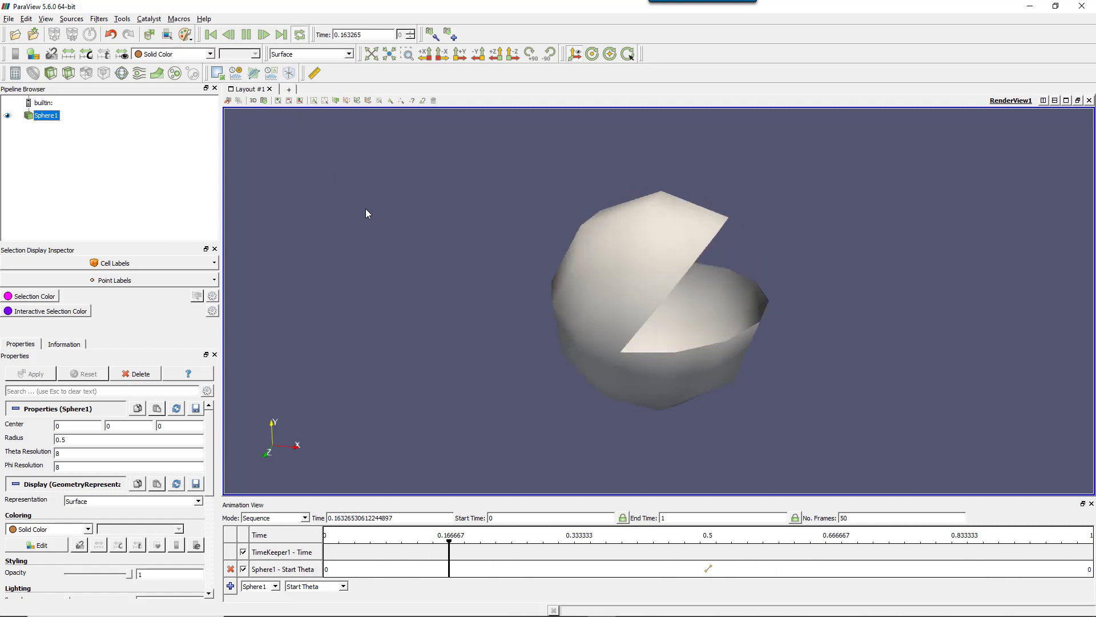
{"action": "left_click", "coordinate": [300, 35]}
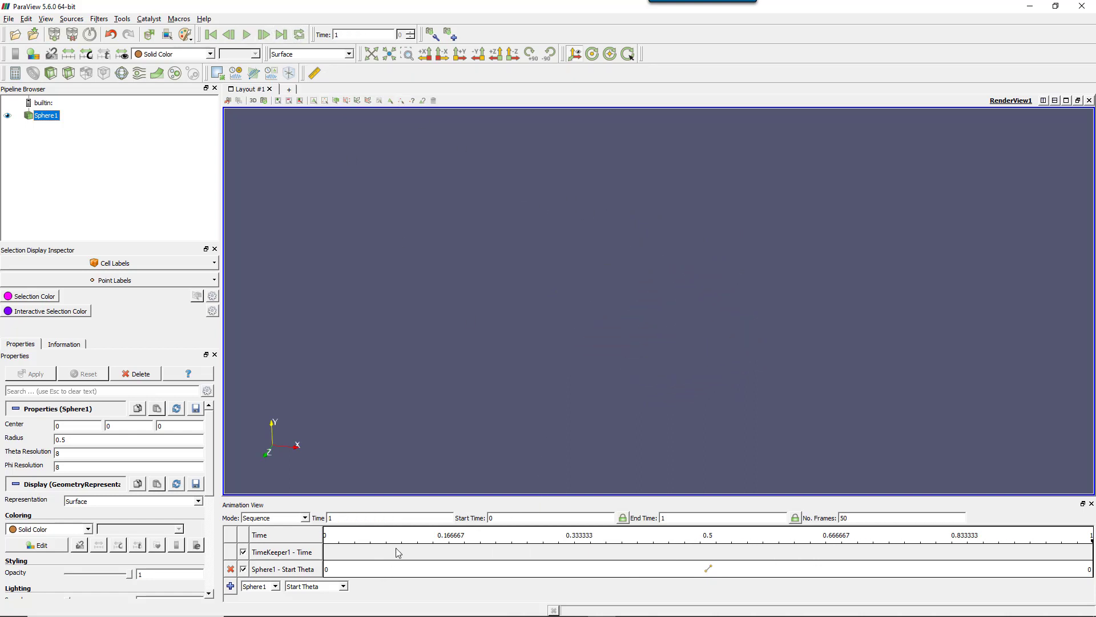
{"action": "left_click", "coordinate": [213, 35]}
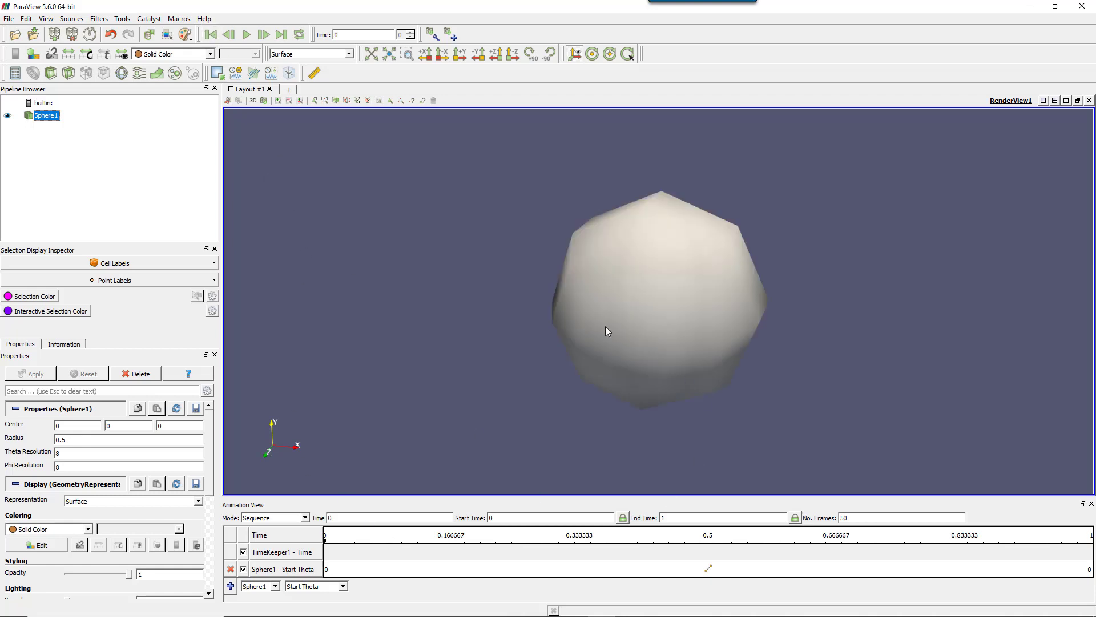
- In the Start Theta keyframe editor, insert a new keyframe at time 0.5
{"action": "double_click", "coordinate": [447, 574]}
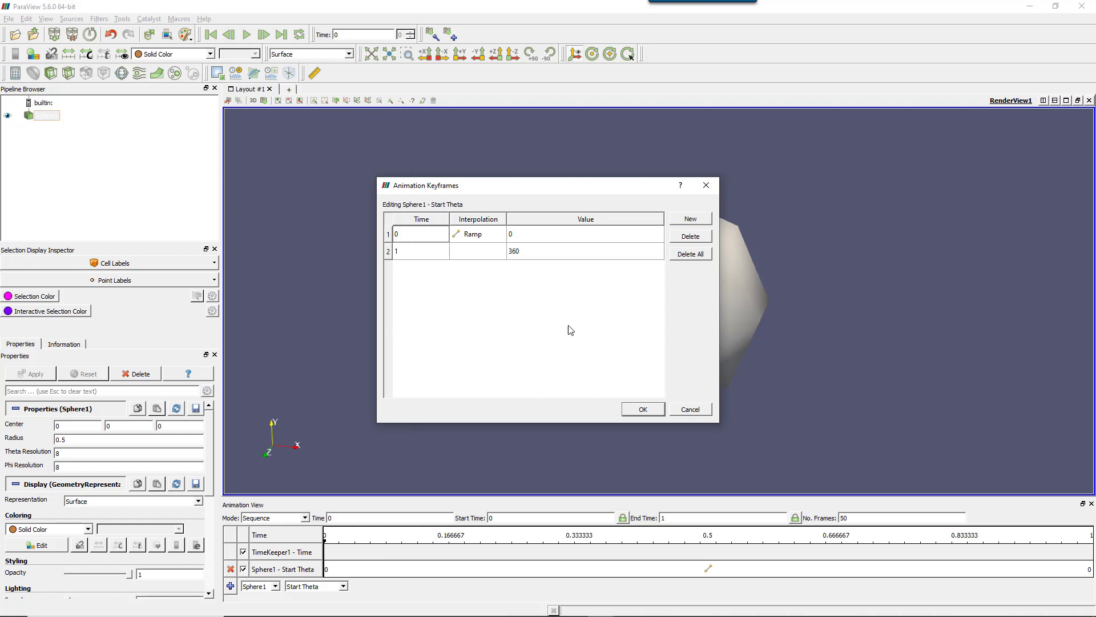
{"action": "left_click", "coordinate": [469, 236]}
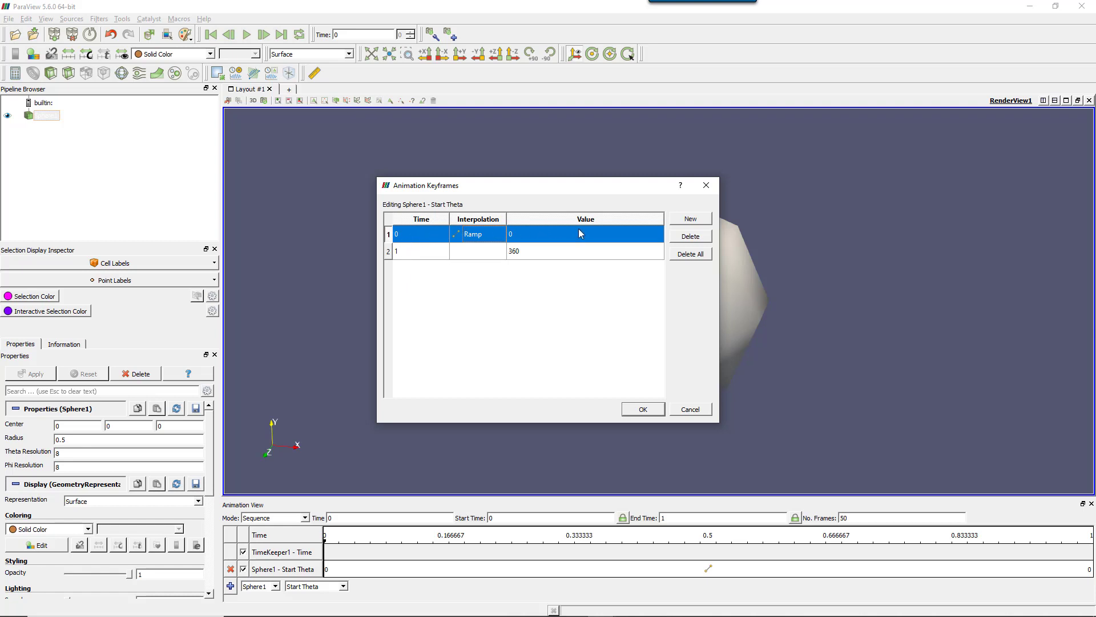
{"action": "left_click", "coordinate": [521, 253]}
{"action": "left_click", "coordinate": [424, 234]}
{"action": "left_click", "coordinate": [514, 253]}
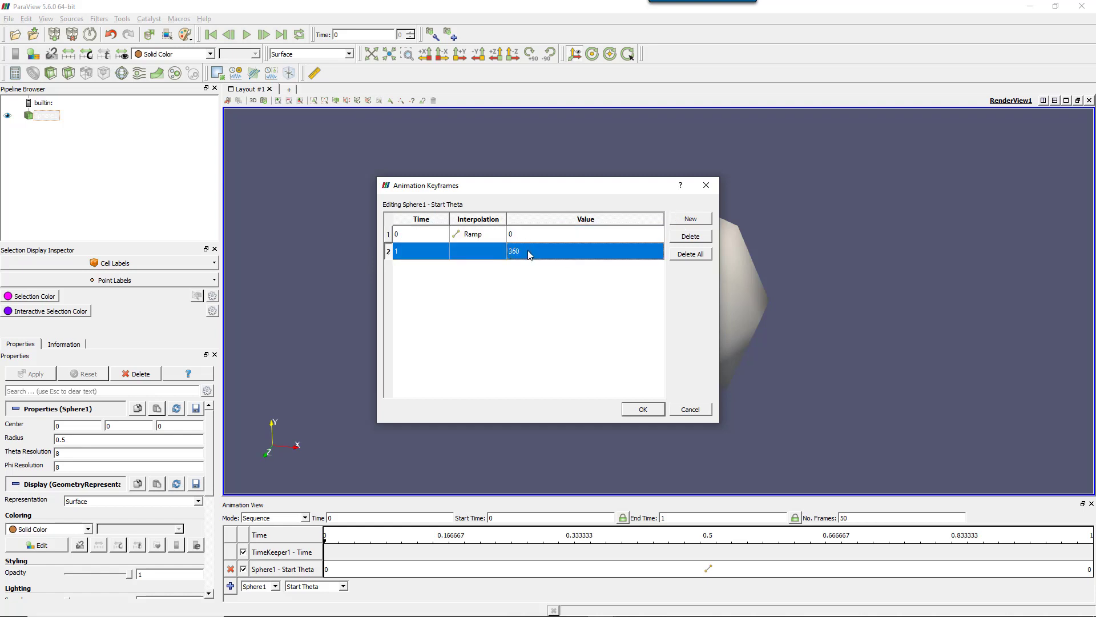
{"action": "left_click", "coordinate": [525, 234]}
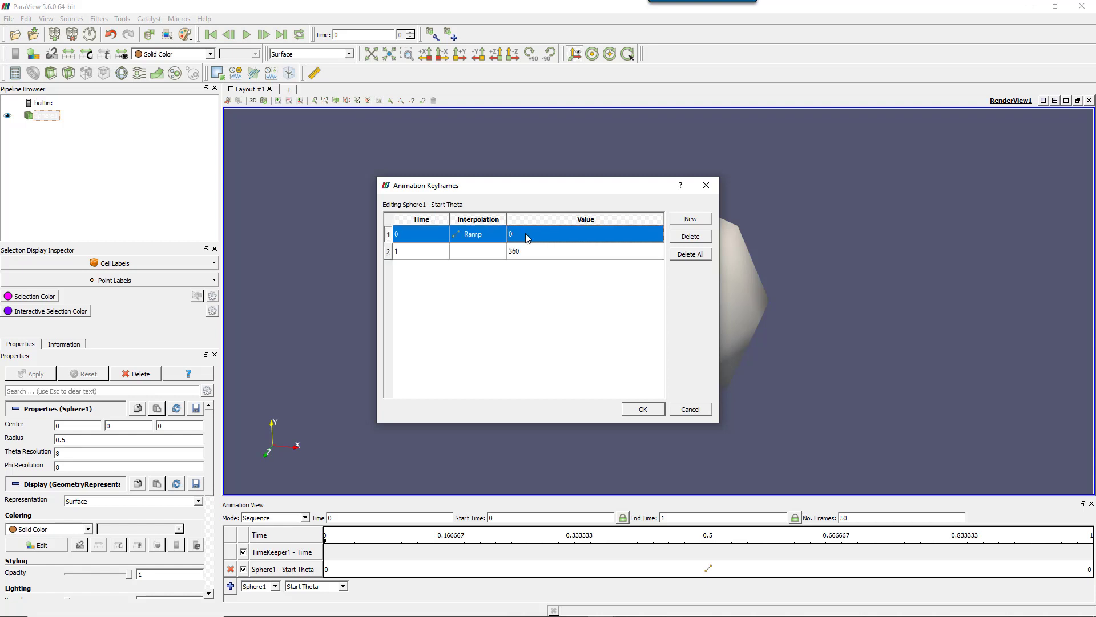
{"action": "left_click", "coordinate": [690, 219]}
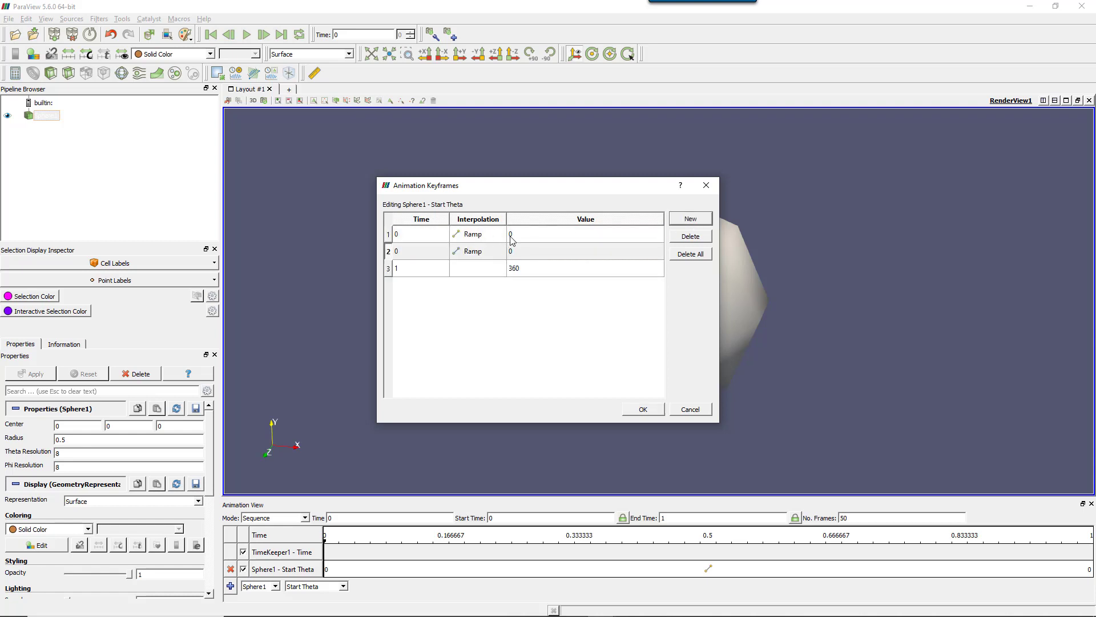
{"action": "double_click", "coordinate": [405, 253]}
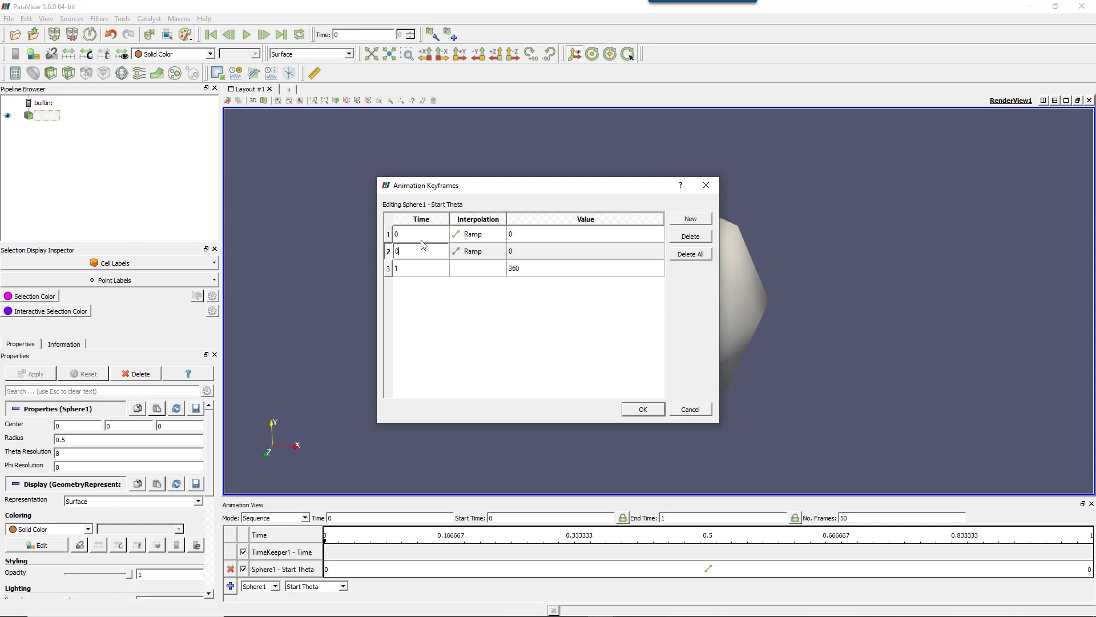
{"action": "key", "text": "Return"}
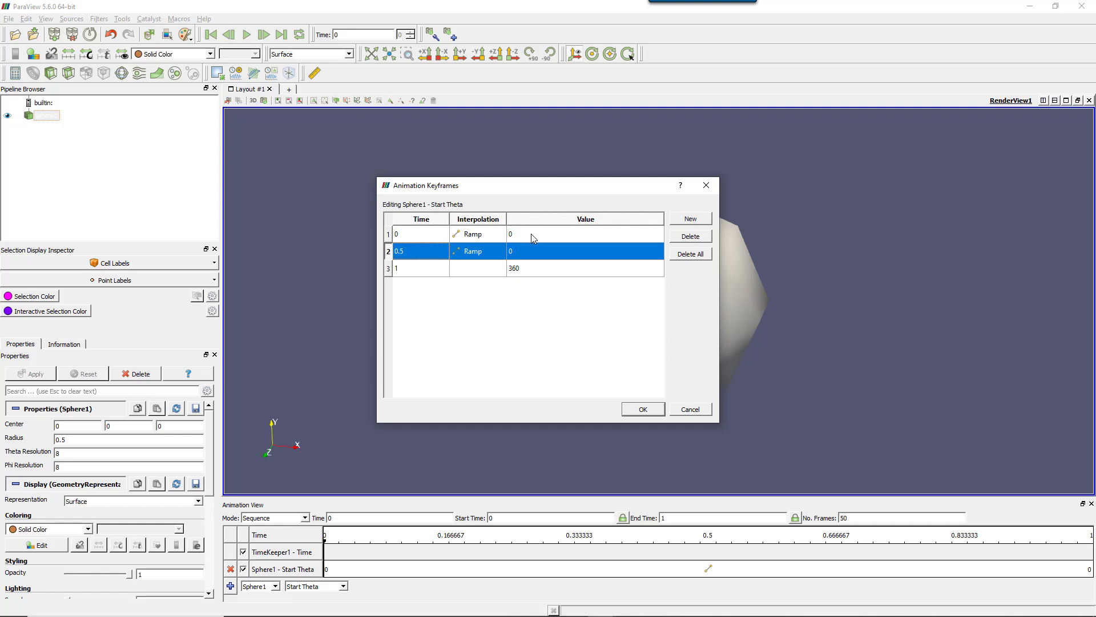
- Set the time-0.5 and time-1 keyframe values to 360 and apply
{"action": "left_click", "coordinate": [558, 239]}
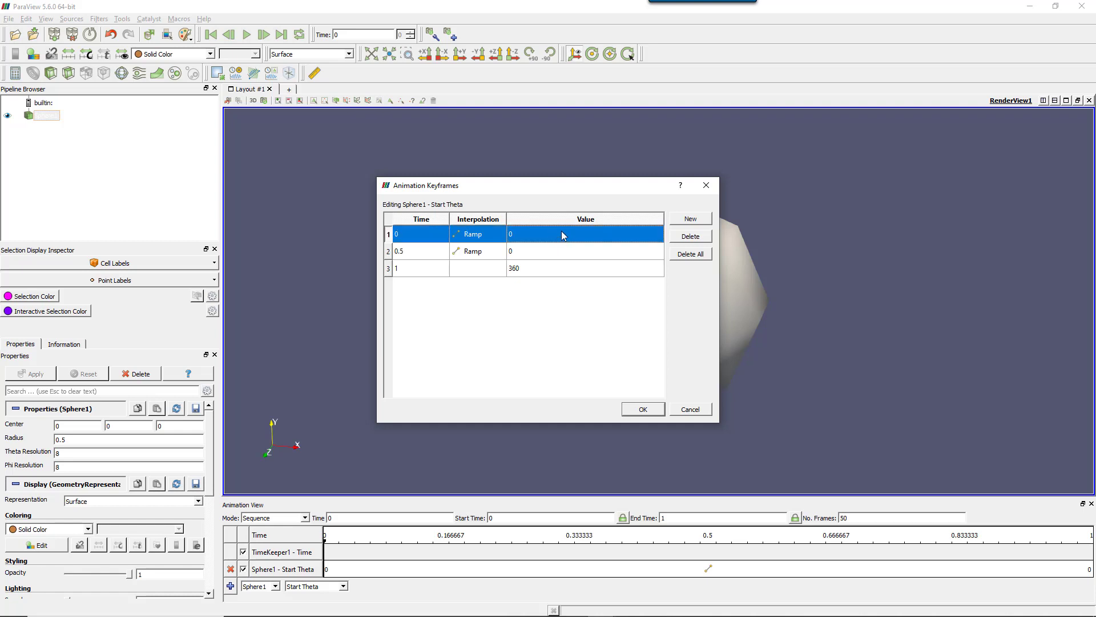
{"action": "double_click", "coordinate": [574, 254]}
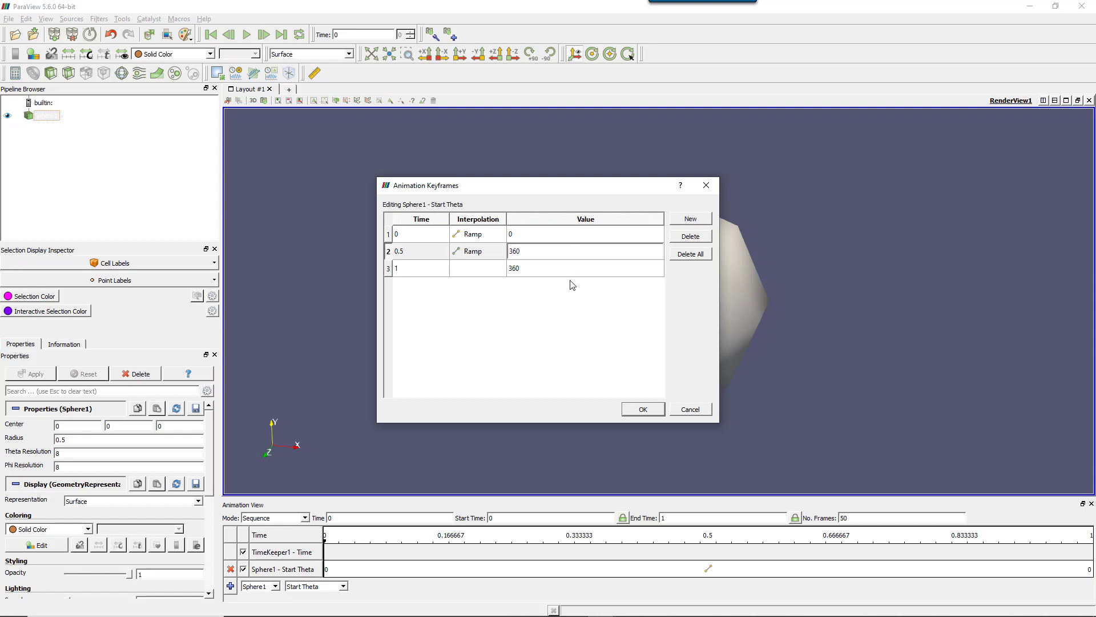
{"action": "left_click", "coordinate": [571, 279]}
{"action": "double_click", "coordinate": [565, 266]}
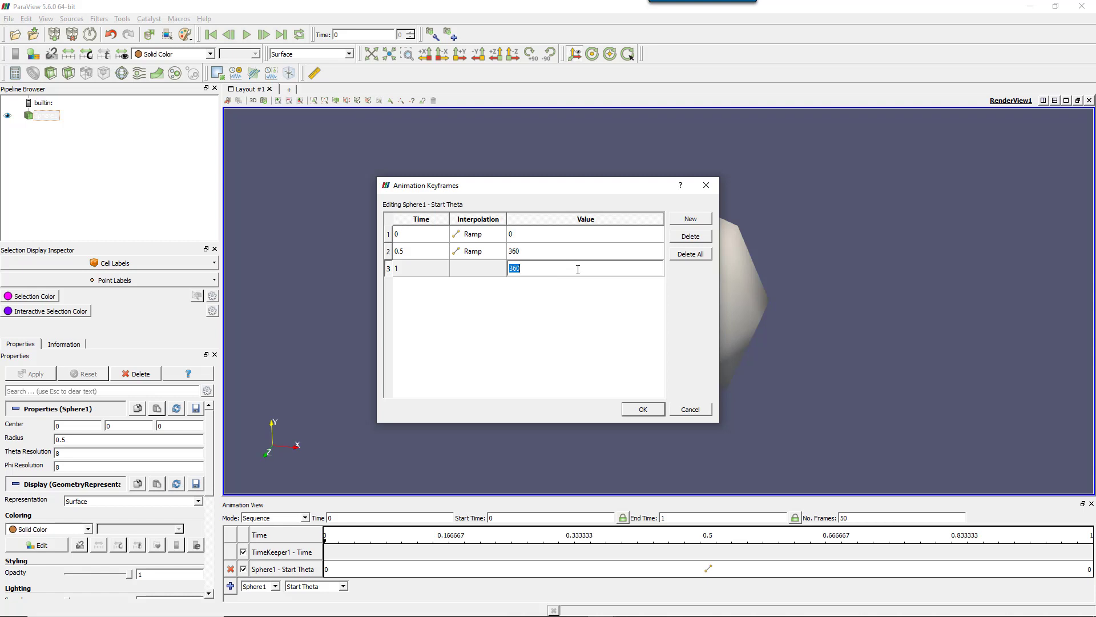
{"action": "left_click", "coordinate": [590, 262]}
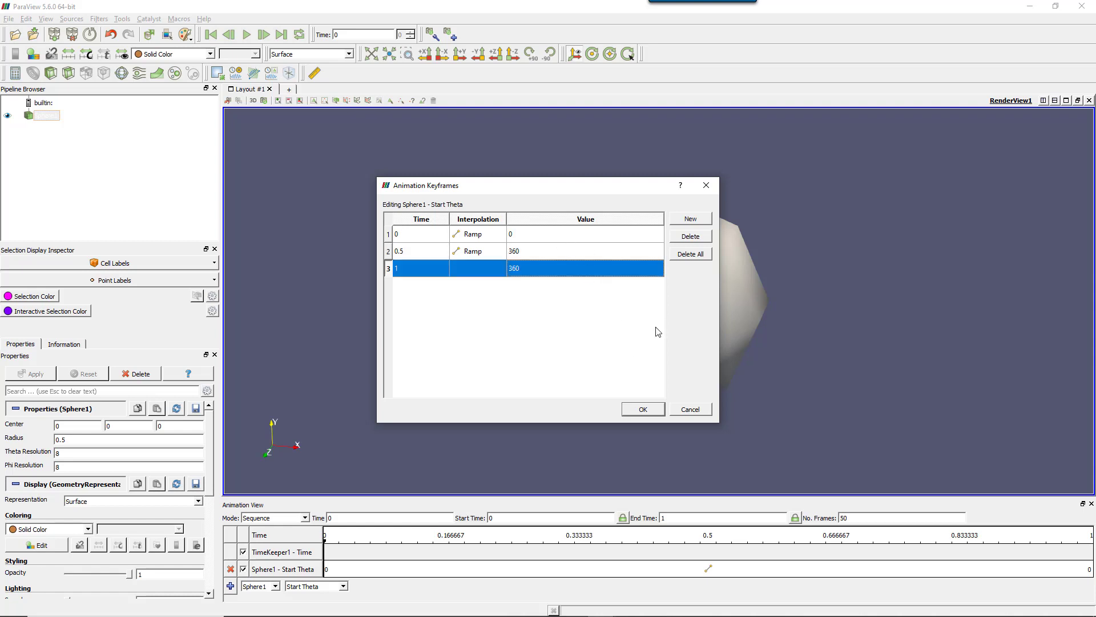
{"action": "left_click", "coordinate": [643, 408]}
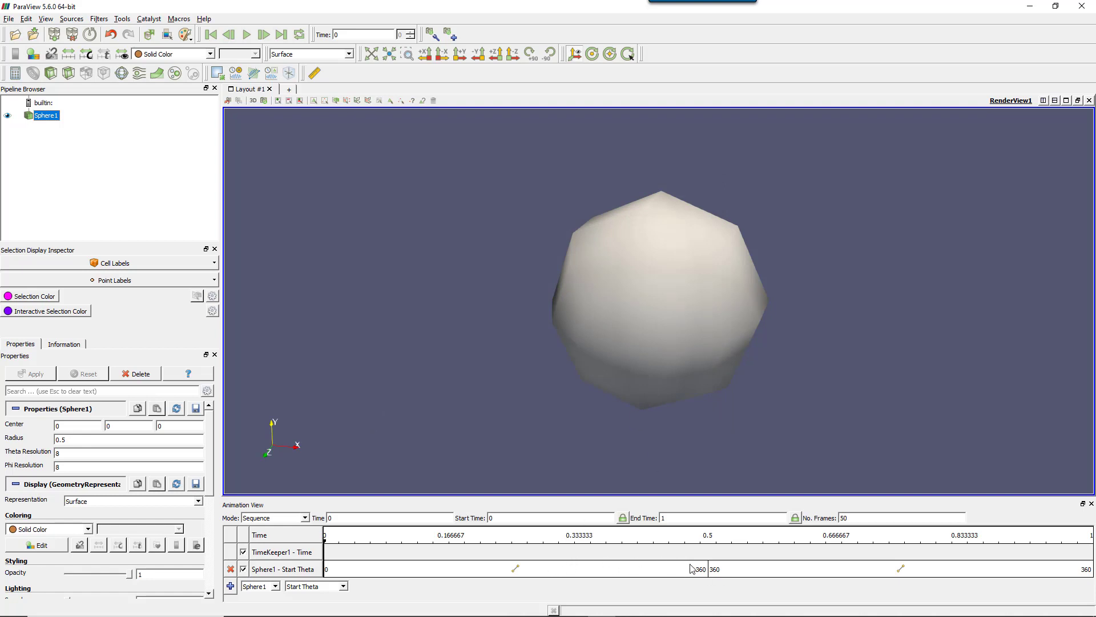
- Change the Start Theta keyframe at time 1 to value 0 and apply
{"action": "double_click", "coordinate": [752, 573]}
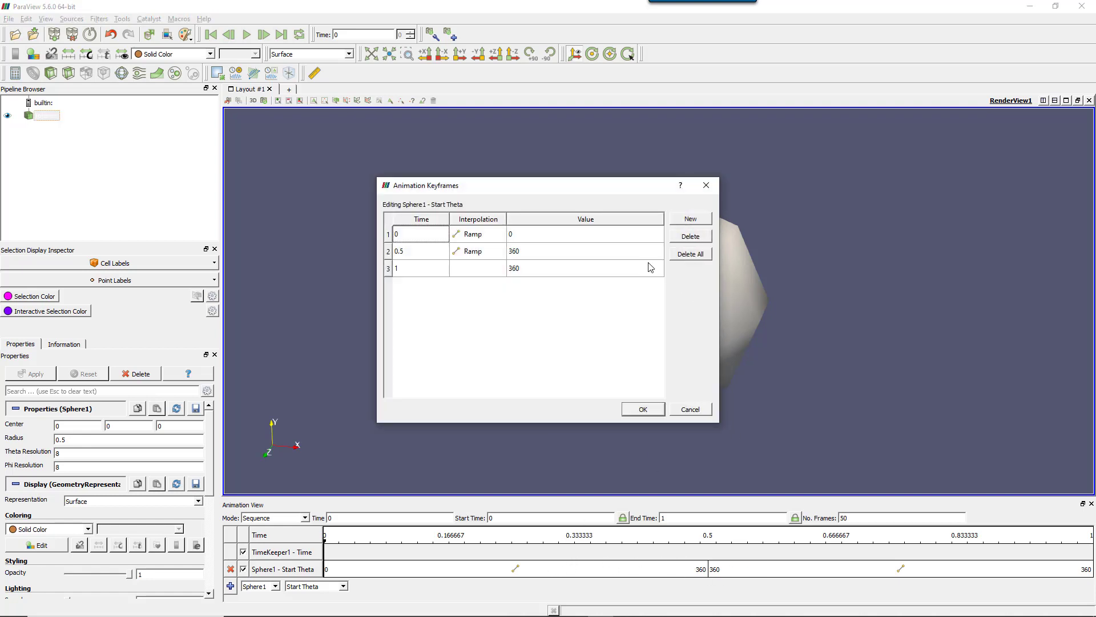
{"action": "left_click", "coordinate": [577, 267]}
{"action": "left_click", "coordinate": [579, 269]}
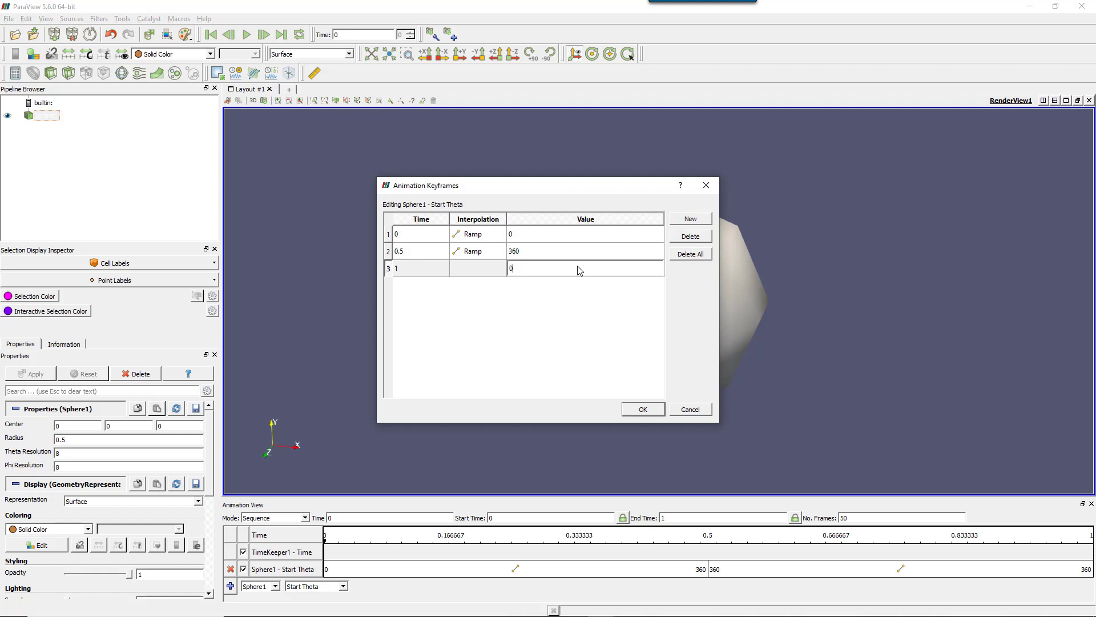
{"action": "type", "text": "0"}
{"action": "key", "text": "Return"}
{"action": "left_click", "coordinate": [651, 409]}
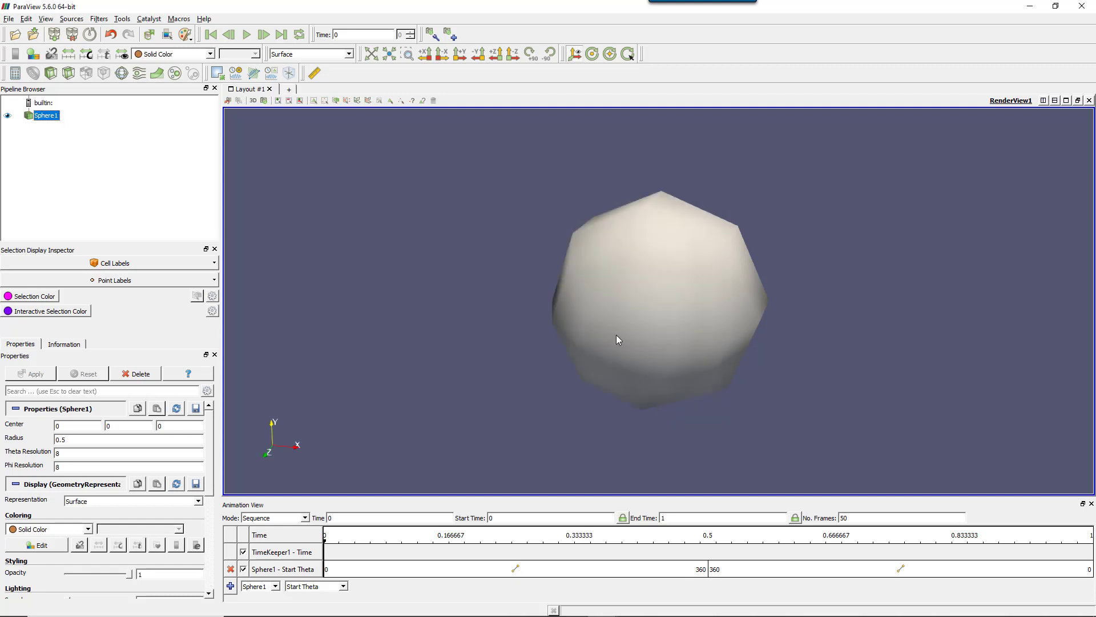
- Play the revised sphere animation several times to preview it
{"action": "left_click", "coordinate": [246, 34]}
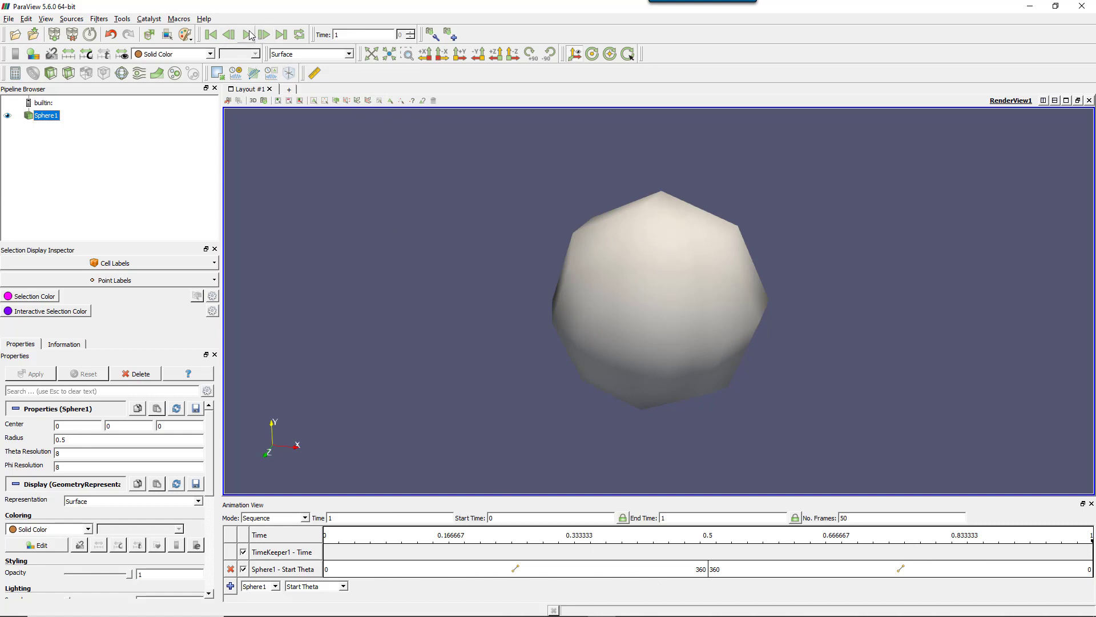
{"action": "left_click", "coordinate": [248, 35]}
{"action": "left_click", "coordinate": [246, 35]}
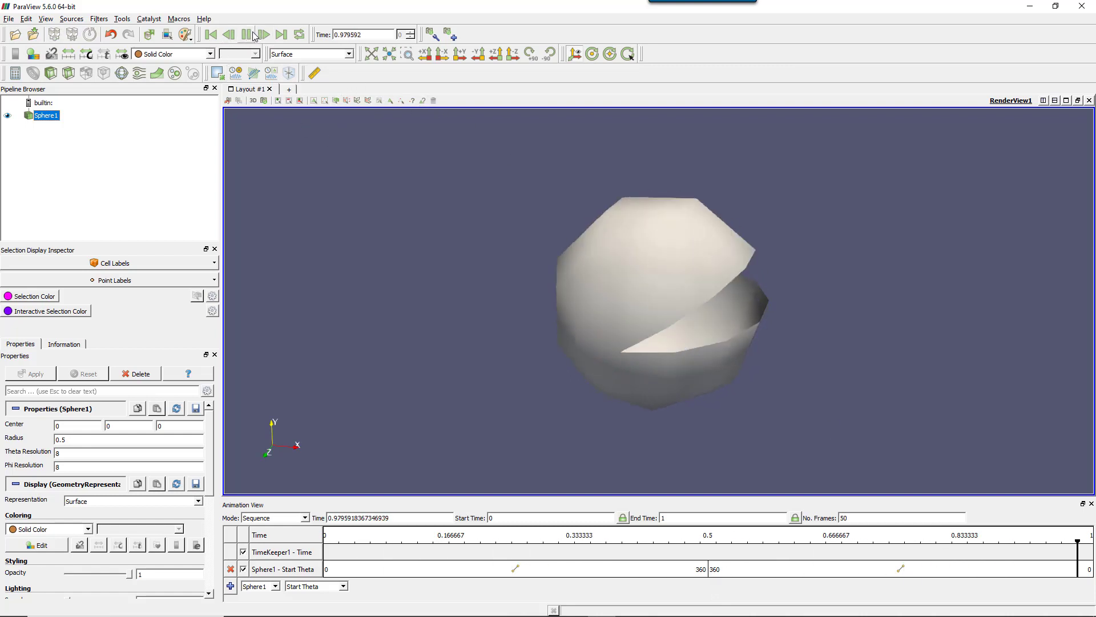
{"action": "left_click", "coordinate": [248, 35]}
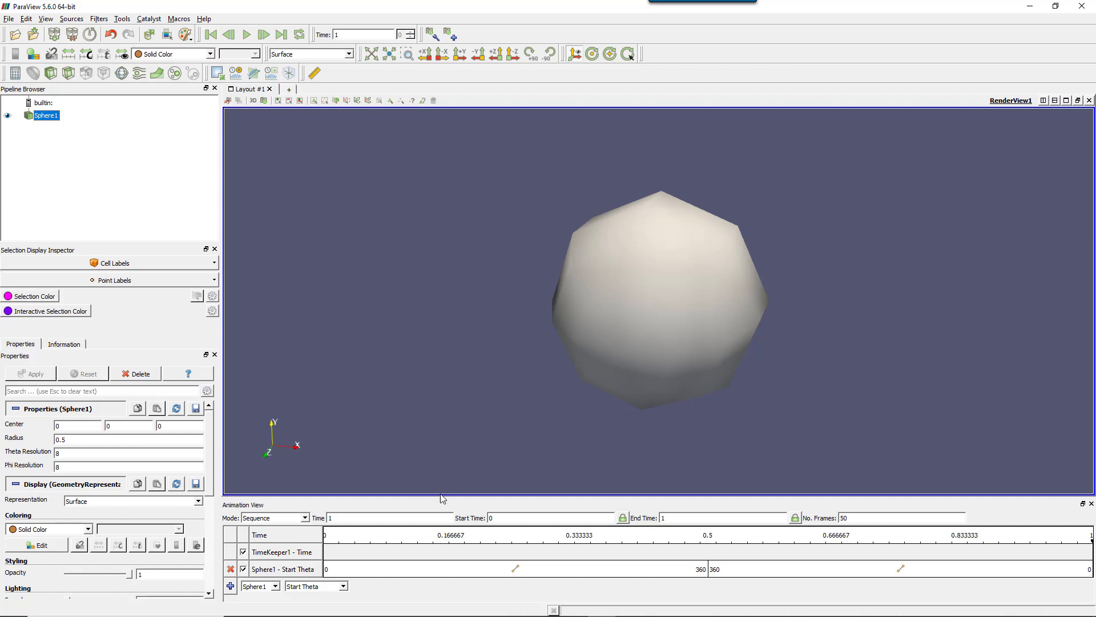
- Delete the time-0 keyframe from the Start Theta track and apply the change
{"action": "double_click", "coordinate": [420, 570]}
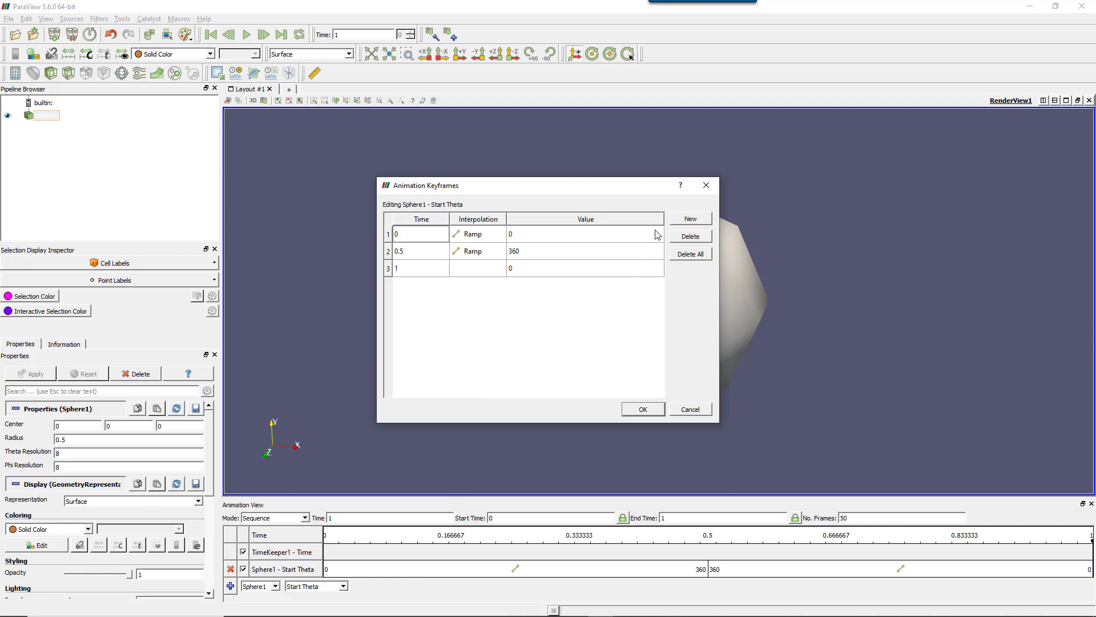
{"action": "left_click", "coordinate": [514, 237]}
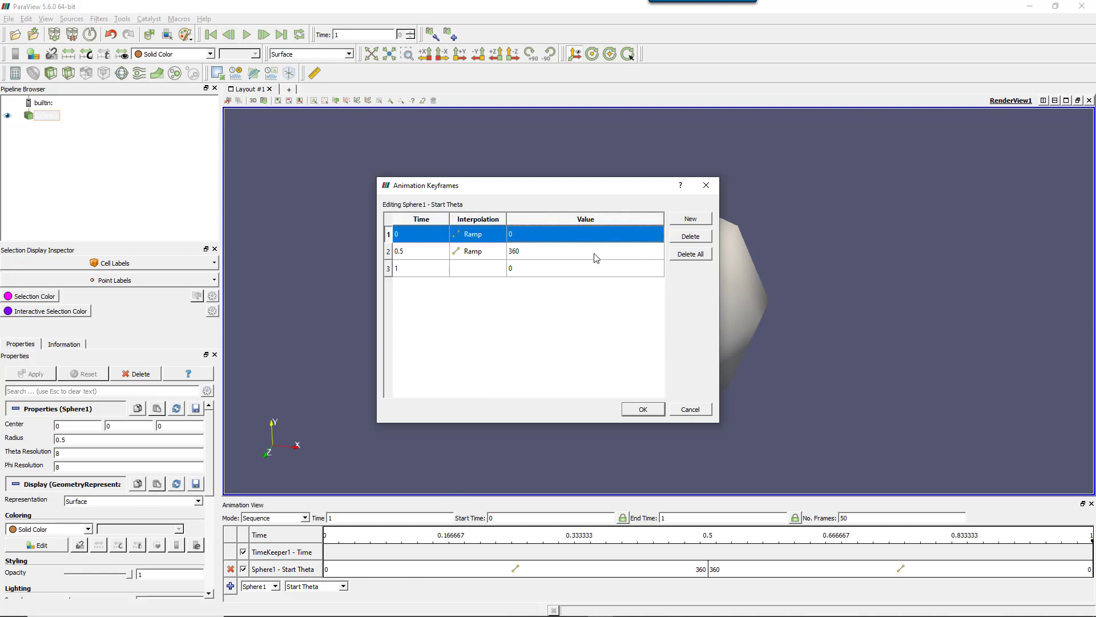
{"action": "left_click", "coordinate": [692, 238]}
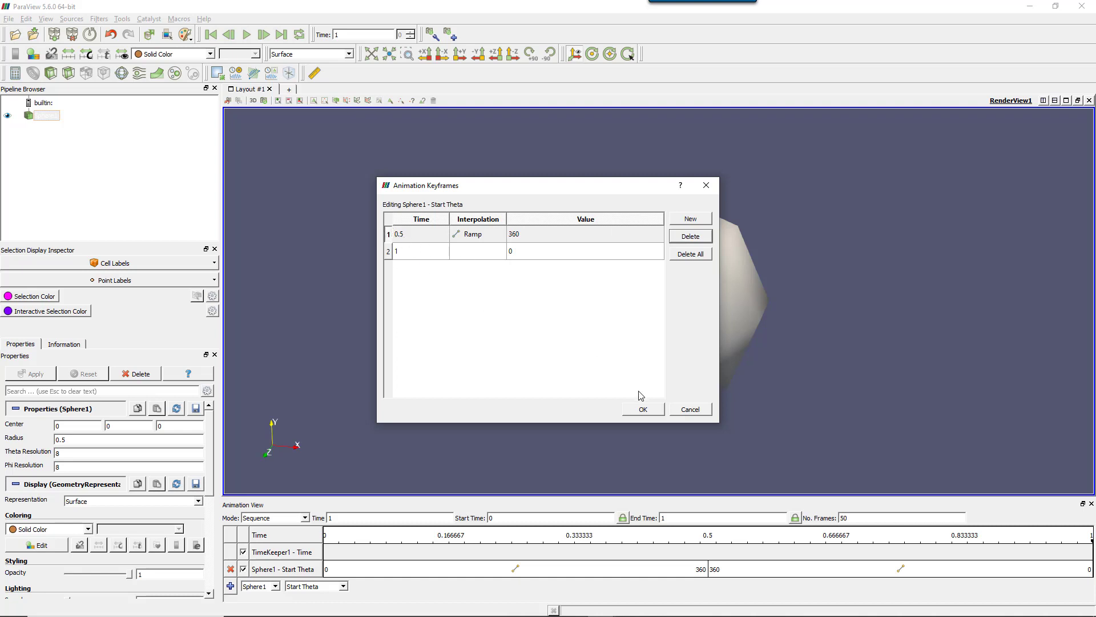
{"action": "left_click", "coordinate": [643, 409]}
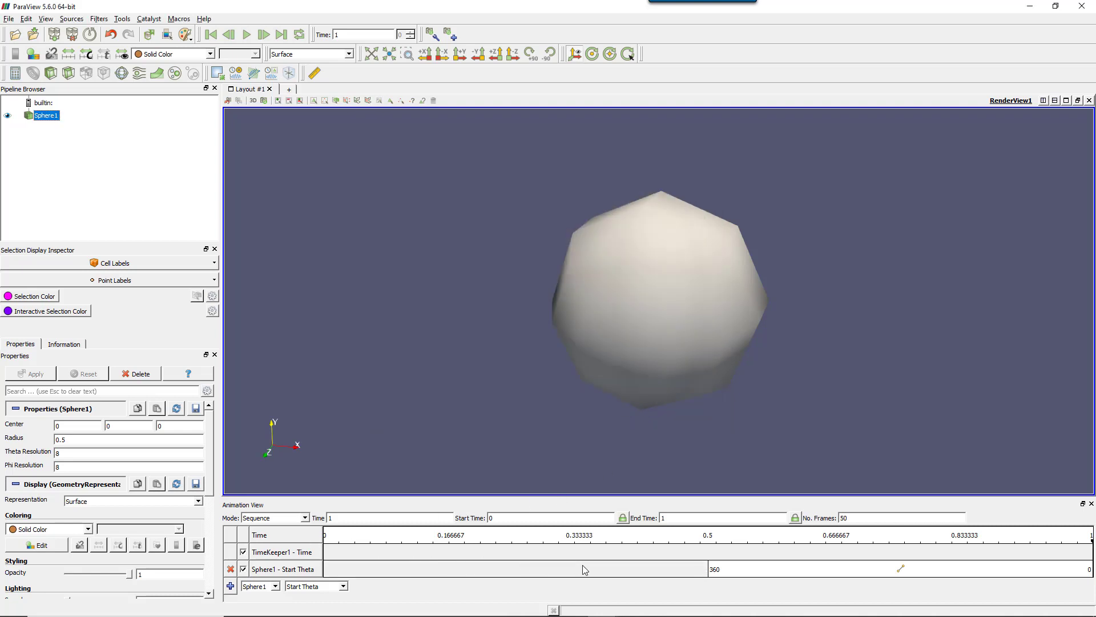
{"action": "left_click", "coordinate": [333, 588]}
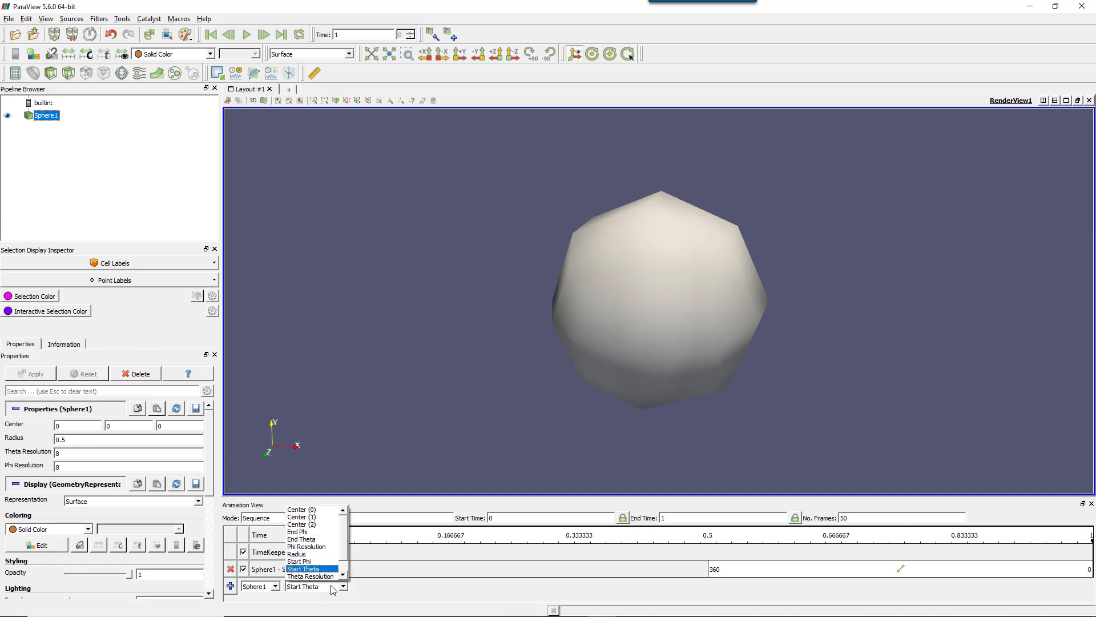
- Add a Sphere1 End Theta track and set its second keyframe time to 0.5
{"action": "left_click", "coordinate": [327, 539]}
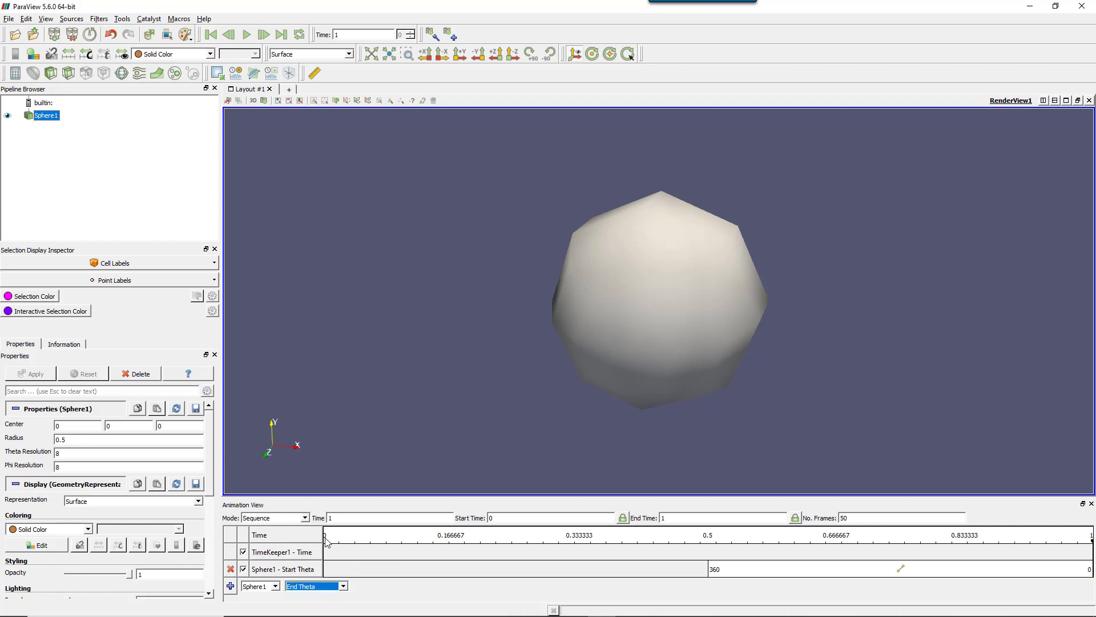
{"action": "left_click", "coordinate": [230, 586]}
{"action": "double_click", "coordinate": [507, 587]}
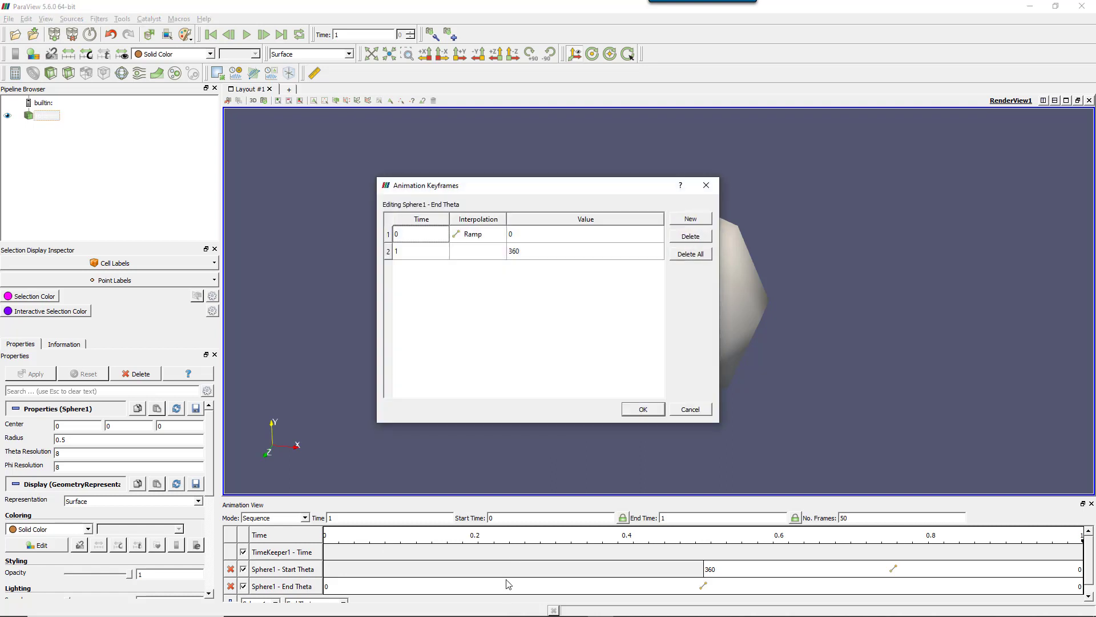
{"action": "double_click", "coordinate": [416, 252]}
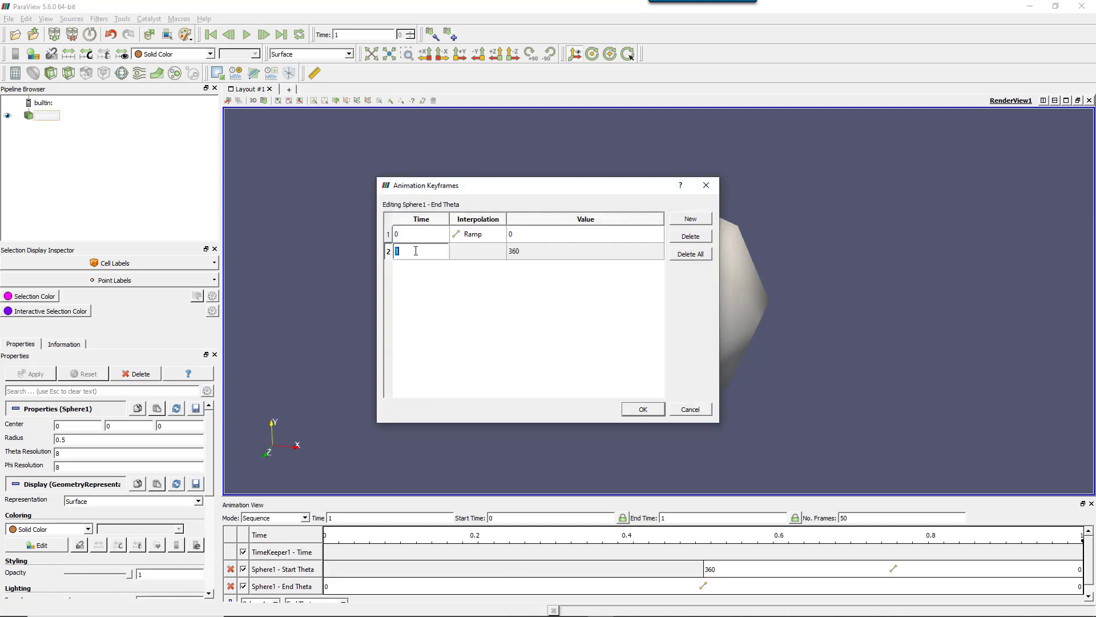
{"action": "key", "text": "Return"}
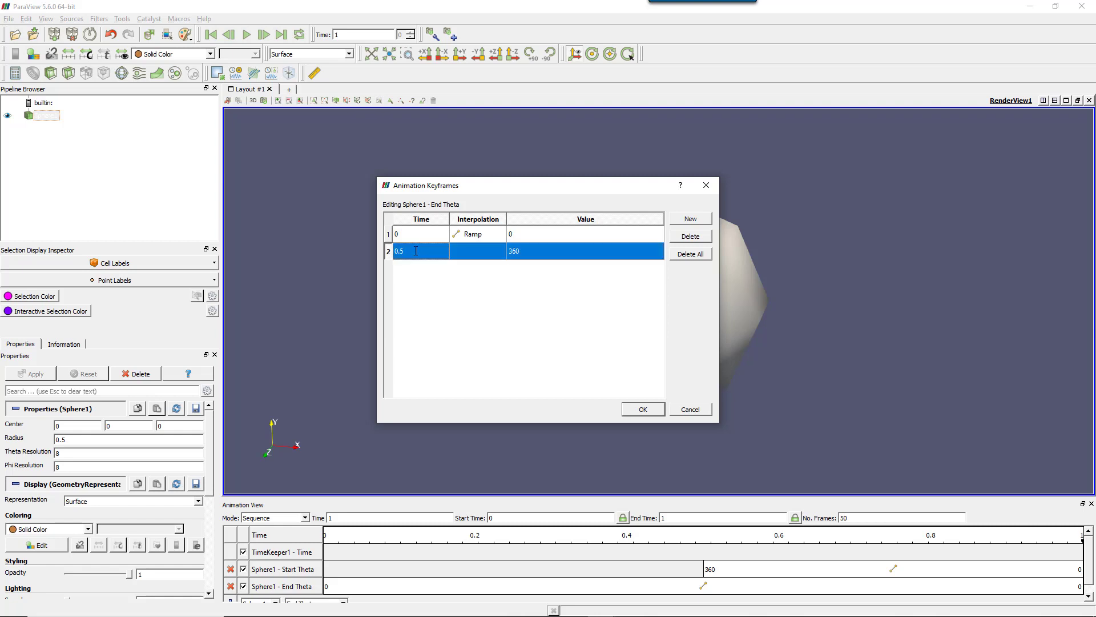
- Apply the End Theta keyframes, replay the animation, and pause at time 0.714
{"action": "left_click", "coordinate": [643, 409]}
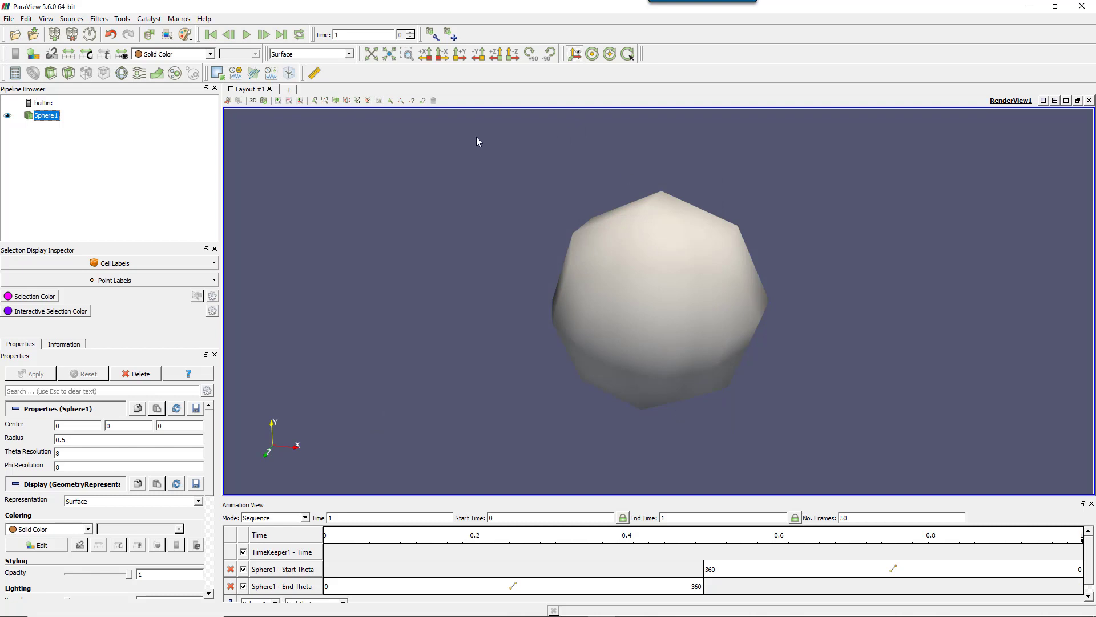
{"action": "left_click", "coordinate": [247, 36]}
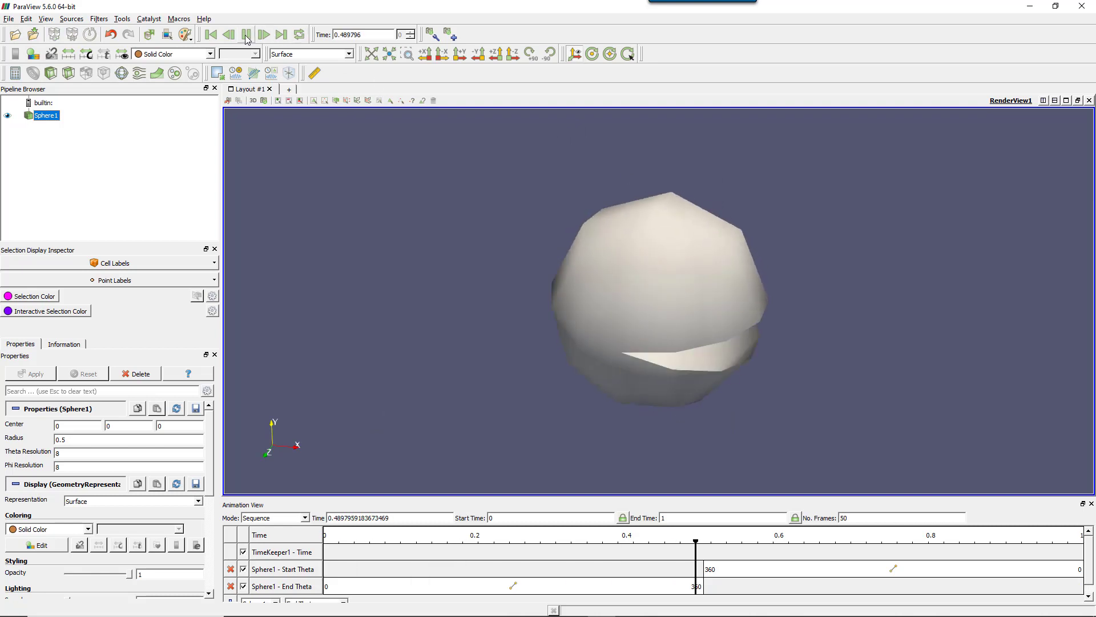
{"action": "left_click", "coordinate": [246, 35]}
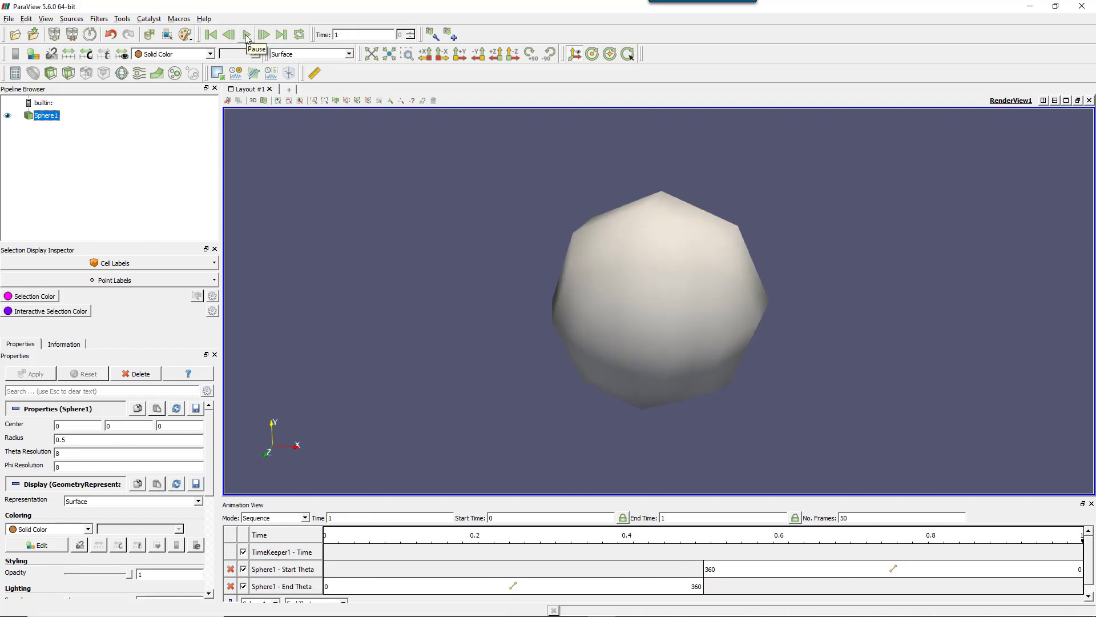
{"action": "left_click", "coordinate": [247, 36]}
{"action": "left_click", "coordinate": [246, 35]}
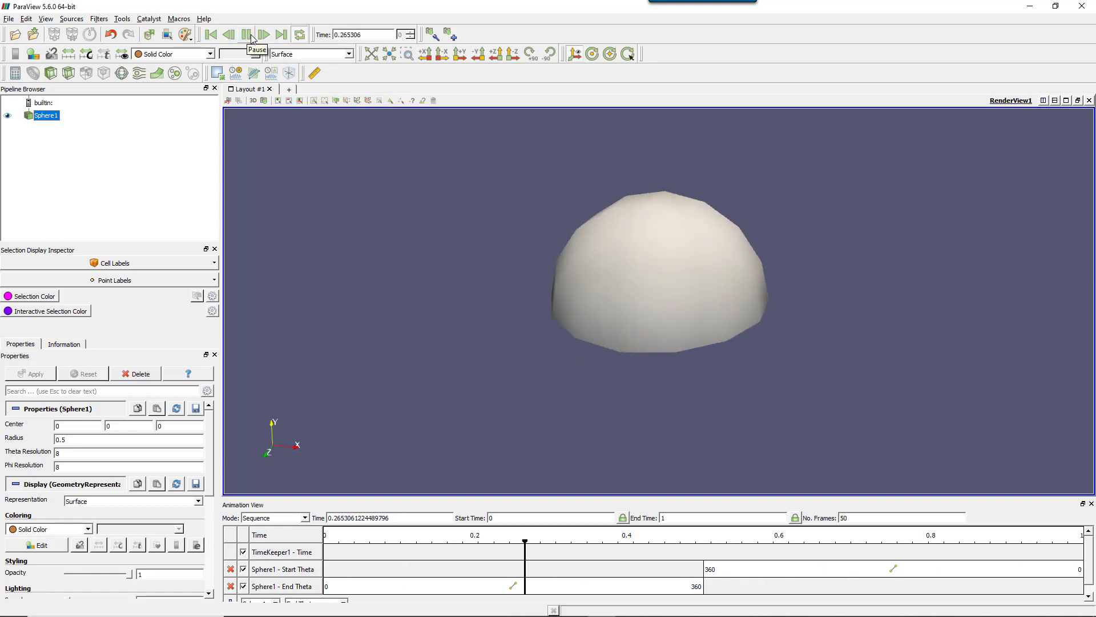
{"action": "left_click", "coordinate": [251, 38]}
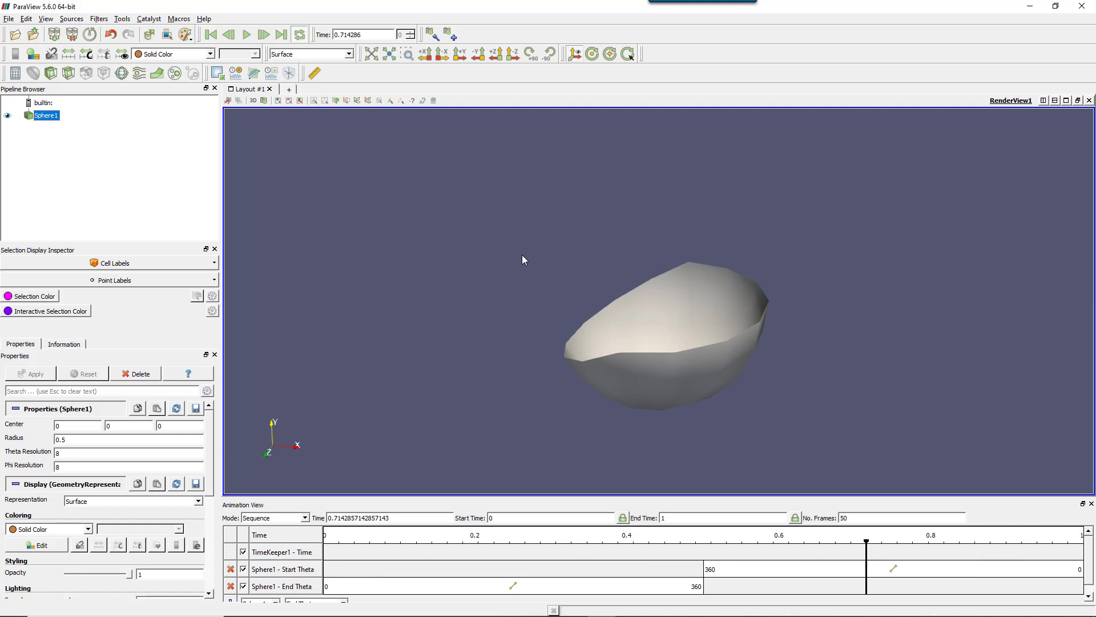
- Reset the session and open can.ex2 from the builtin server's examples folder
{"action": "left_click", "coordinate": [89, 34]}
{"action": "left_click", "coordinate": [524, 336]}
{"action": "right_click", "coordinate": [44, 103]}
{"action": "left_click", "coordinate": [66, 109]}
{"action": "double_click", "coordinate": [472, 256]}
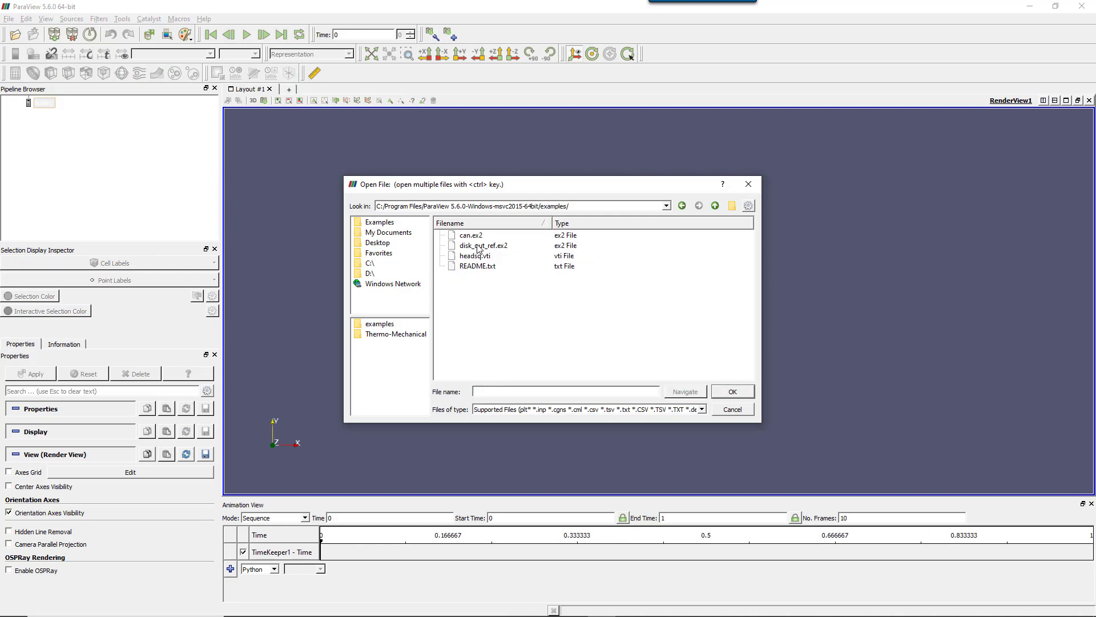
{"action": "left_click", "coordinate": [479, 236]}
{"action": "left_click", "coordinate": [724, 392]}
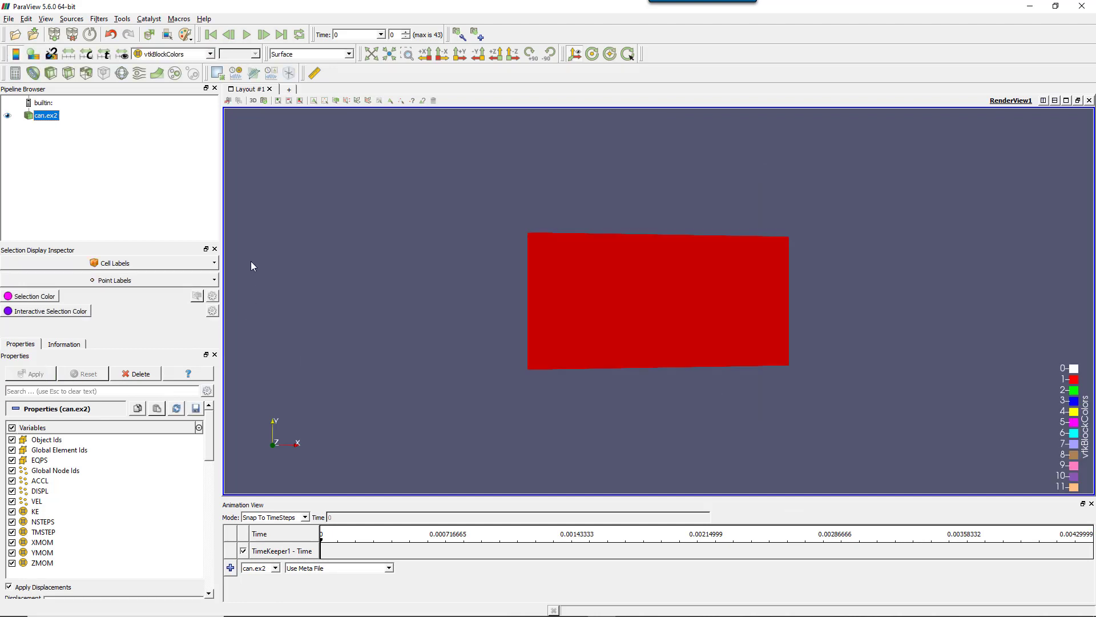
- Color the can.ex2 mesh by the EQPS array and orbit to a side view
{"action": "left_click", "coordinate": [193, 57]}
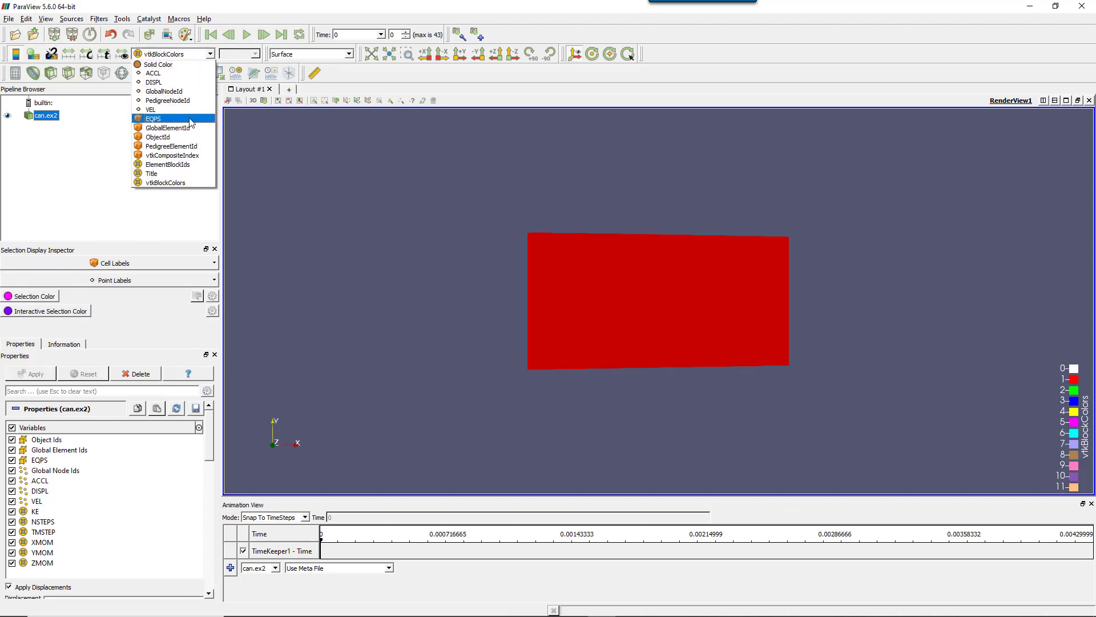
{"action": "left_click", "coordinate": [192, 123]}
{"action": "left_click_drag", "start_coordinate": [628, 302], "coordinate": [642, 256]}
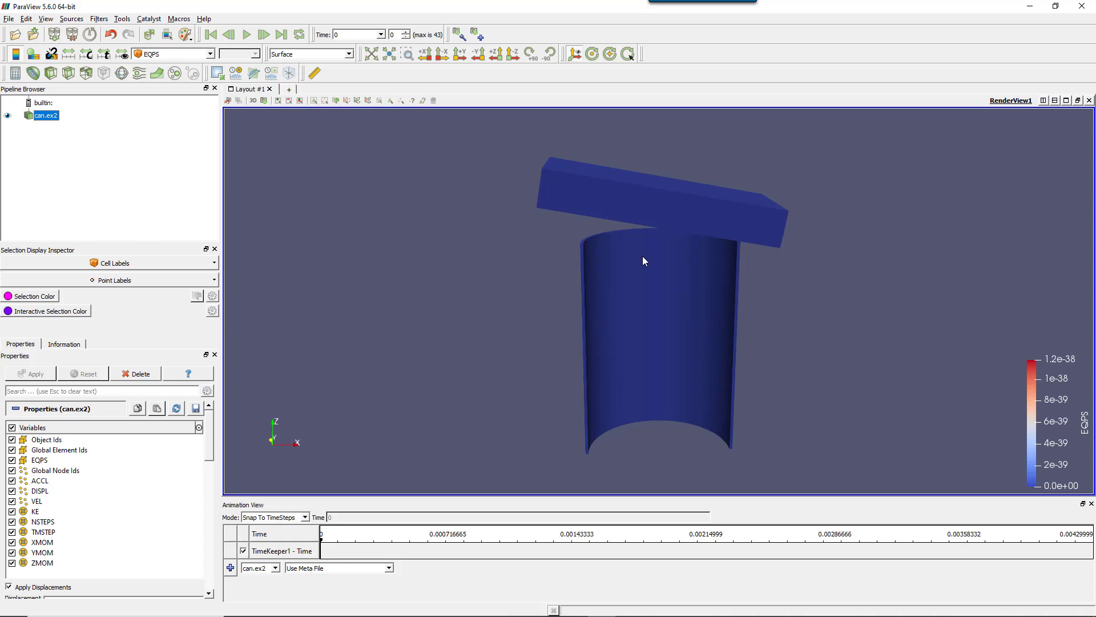
- At the last time step, rescale EQPS colors over all time steps to 0–2.9, disabling automatic rescaling
{"action": "left_click", "coordinate": [281, 35]}
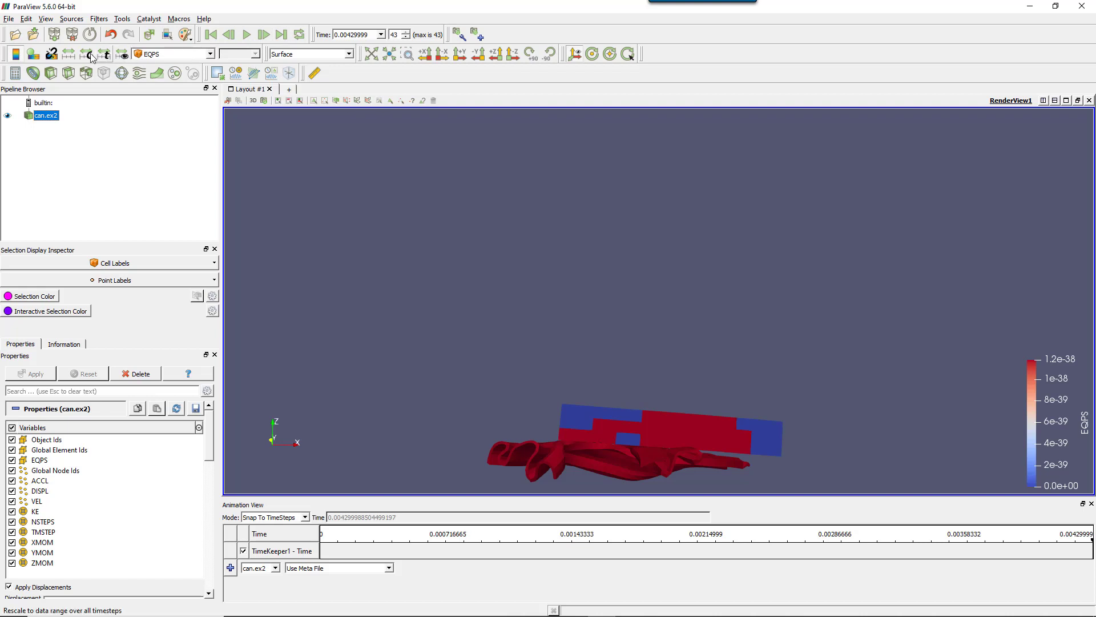
{"action": "left_click", "coordinate": [89, 56]}
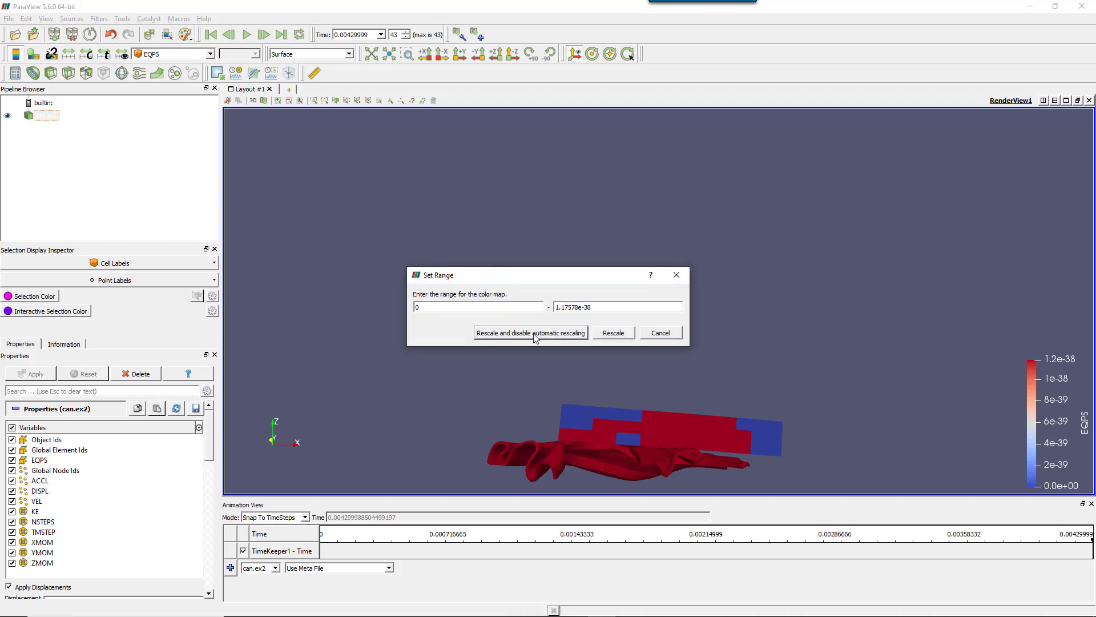
{"action": "left_click", "coordinate": [612, 333]}
{"action": "left_click", "coordinate": [105, 56]}
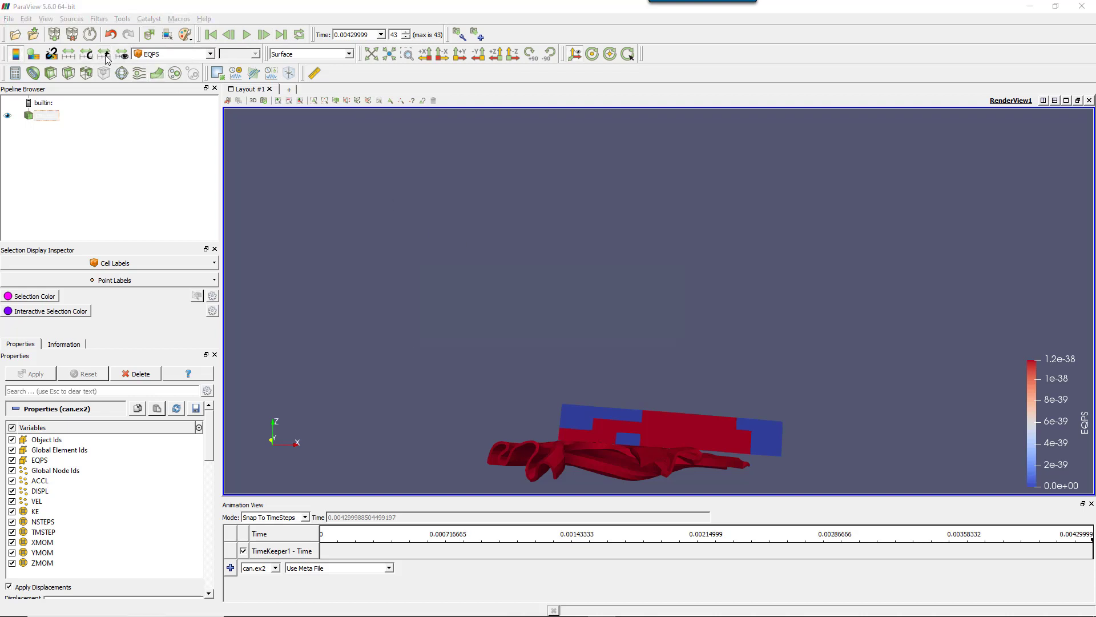
{"action": "left_click", "coordinate": [507, 339]}
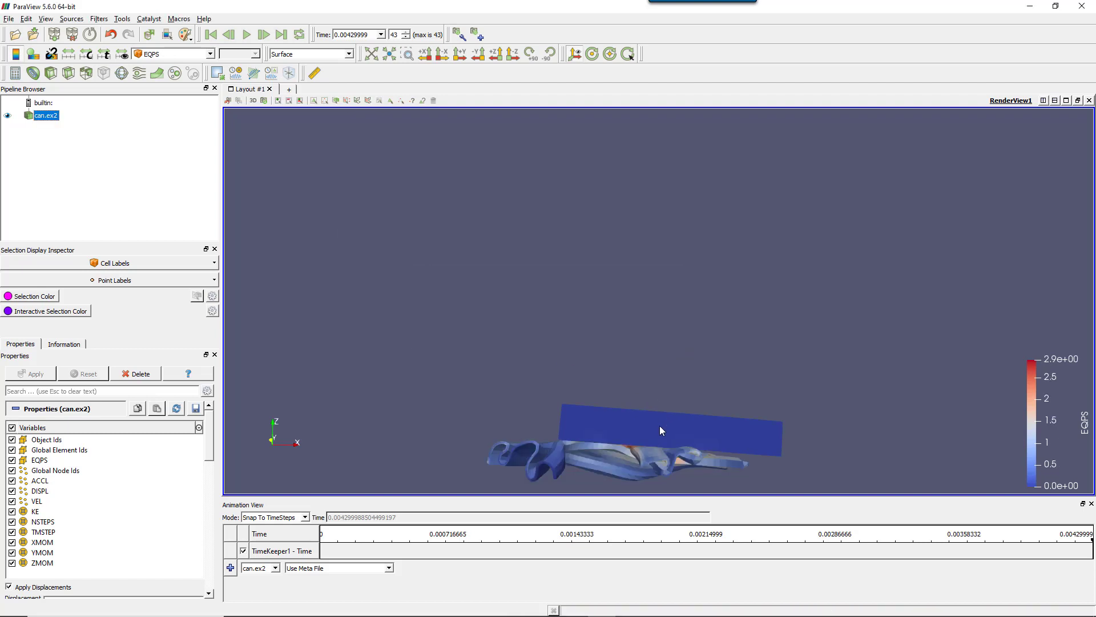
- Reframe the can, return to time 0, and view the uncrushed can along +Y
{"action": "left_click_drag", "start_coordinate": [660, 430], "coordinate": [639, 419]}
{"action": "middle_click_drag", "start_coordinate": [640, 422], "coordinate": [646, 318]}
{"action": "scroll", "coordinate": [646, 317], "scroll_direction": "up", "scroll_amount": 2}
{"action": "left_click_drag", "start_coordinate": [646, 317], "coordinate": [584, 197]}
{"action": "left_click", "coordinate": [210, 35]}
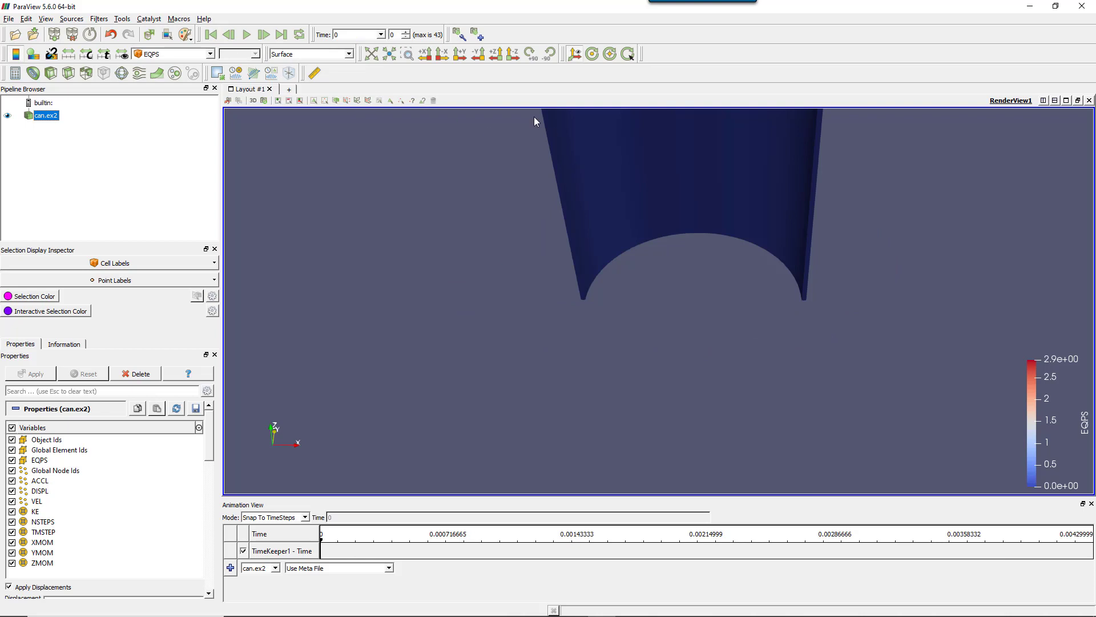
{"action": "left_click", "coordinate": [460, 53]}
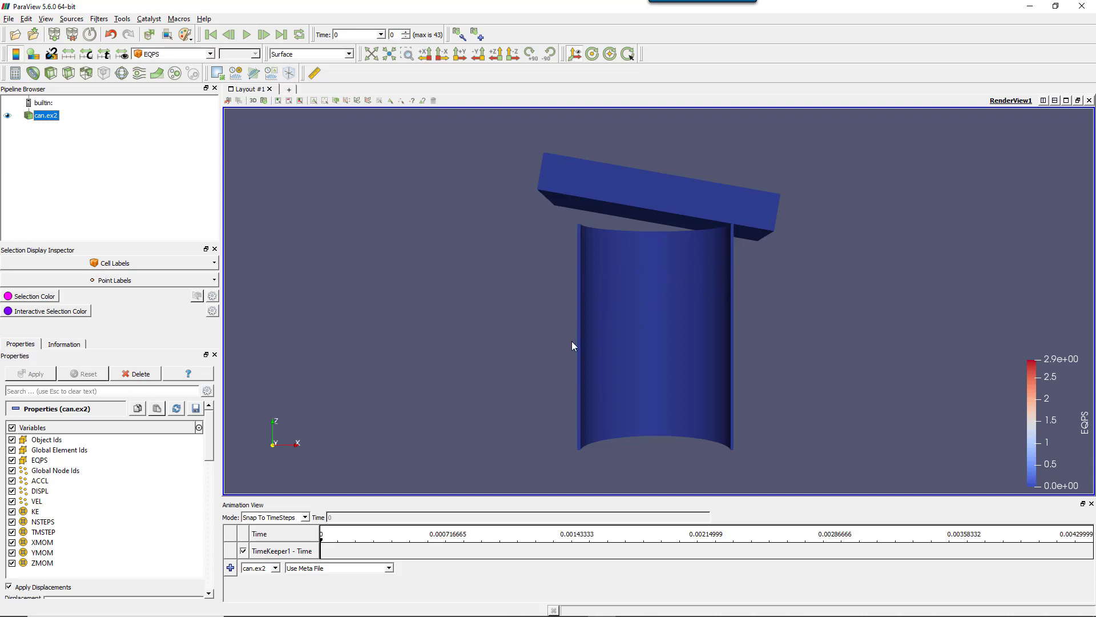
- Add a Camera track in Orbit mode, bringing up the Create Orbit dialog with center 0.21706, 4, -5.11095
{"action": "left_click", "coordinate": [275, 567]}
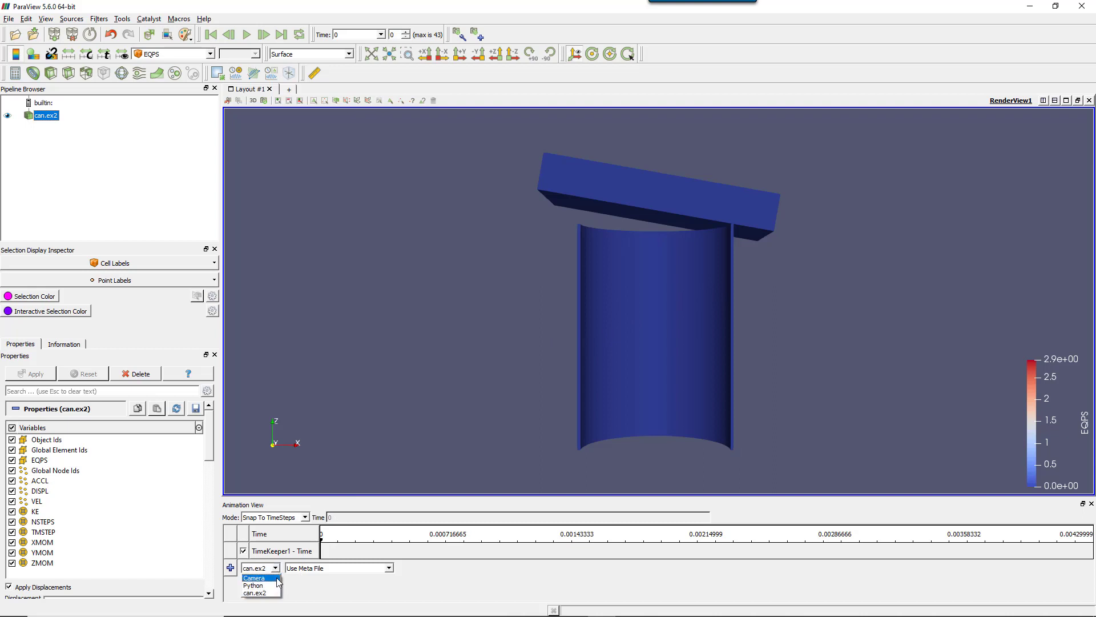
{"action": "left_click", "coordinate": [257, 586]}
{"action": "left_click", "coordinate": [352, 568]}
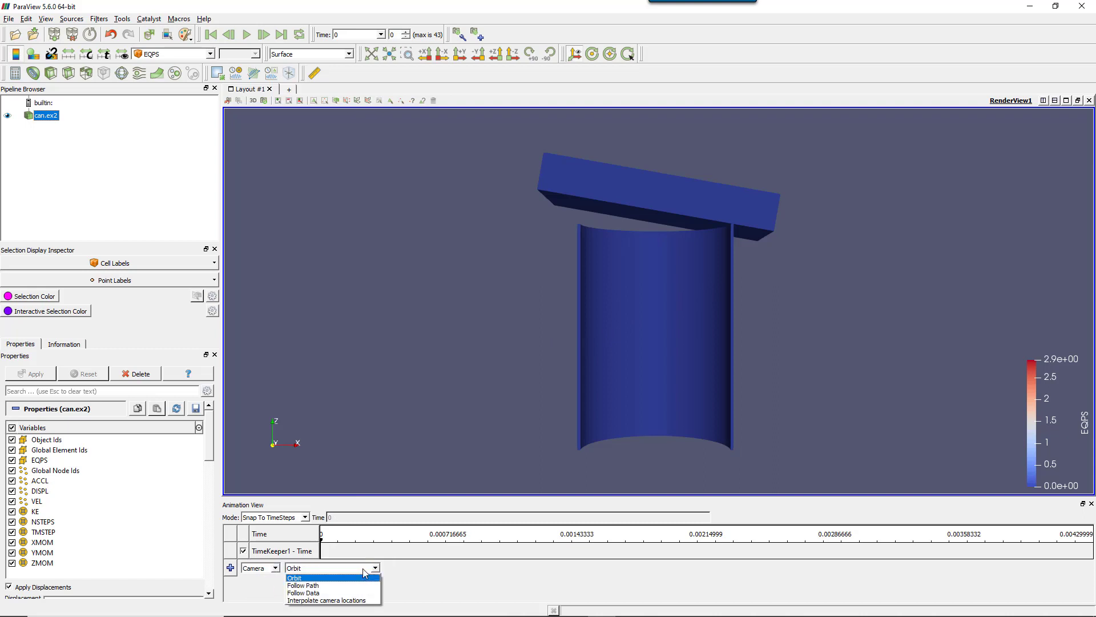
{"action": "left_click", "coordinate": [317, 572]}
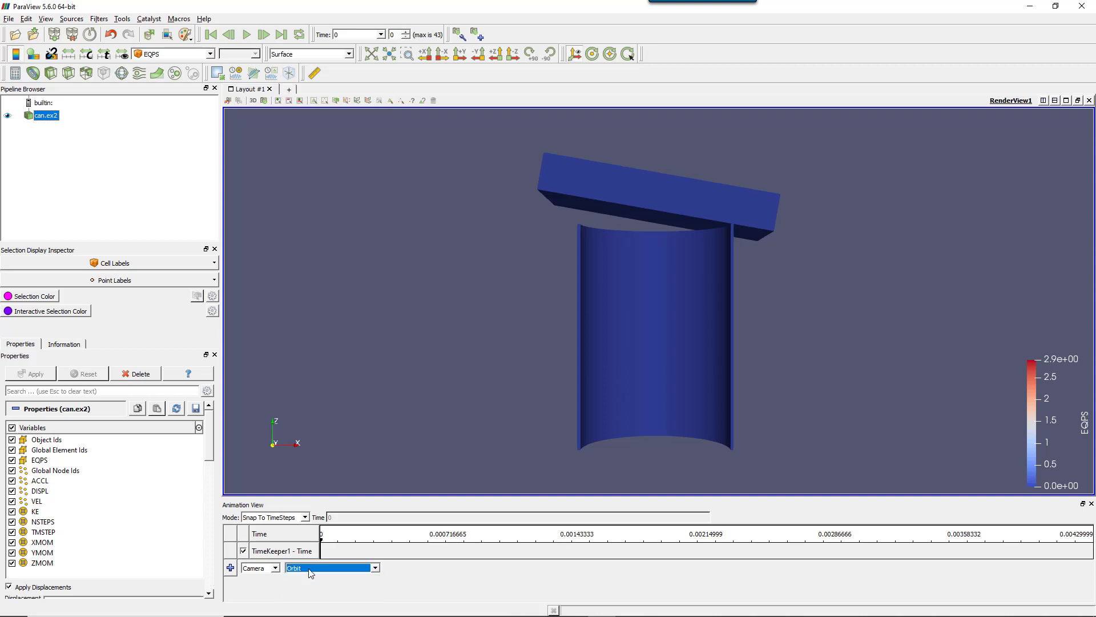
{"action": "left_click", "coordinate": [230, 568]}
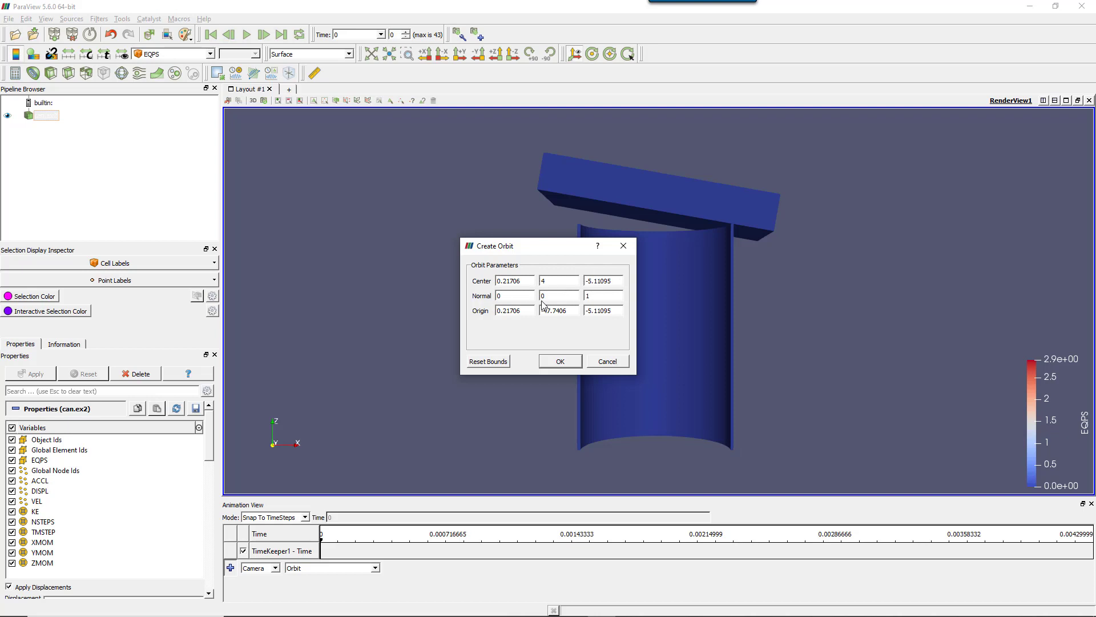
- Accept the orbit settings and preview the camera orbit with looping playback enabled
{"action": "left_click", "coordinate": [560, 362]}
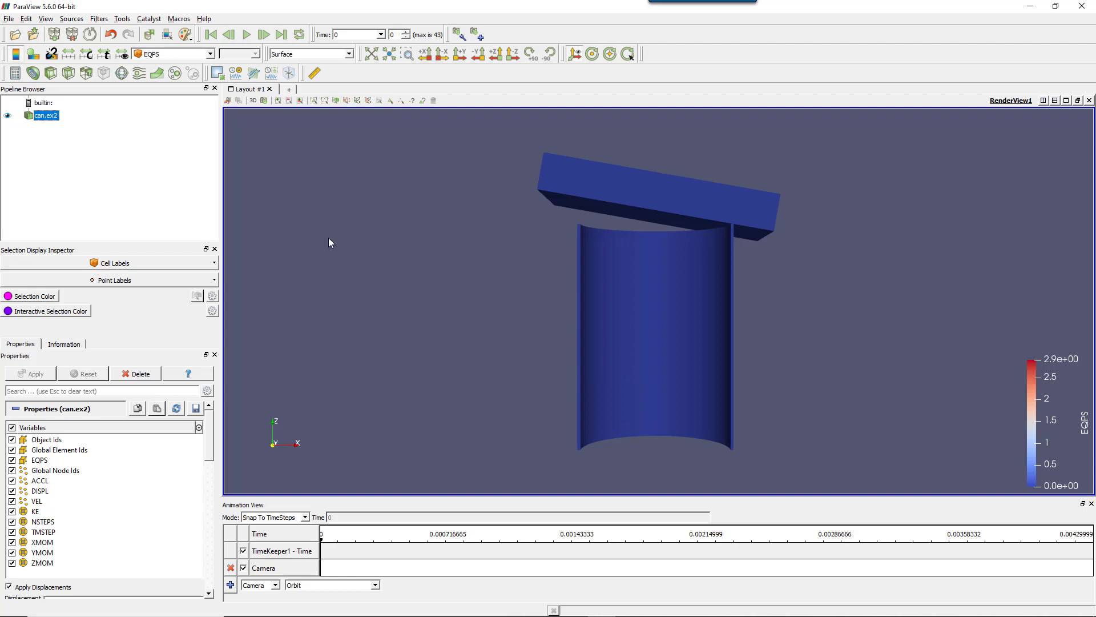
{"action": "left_click", "coordinate": [246, 34]}
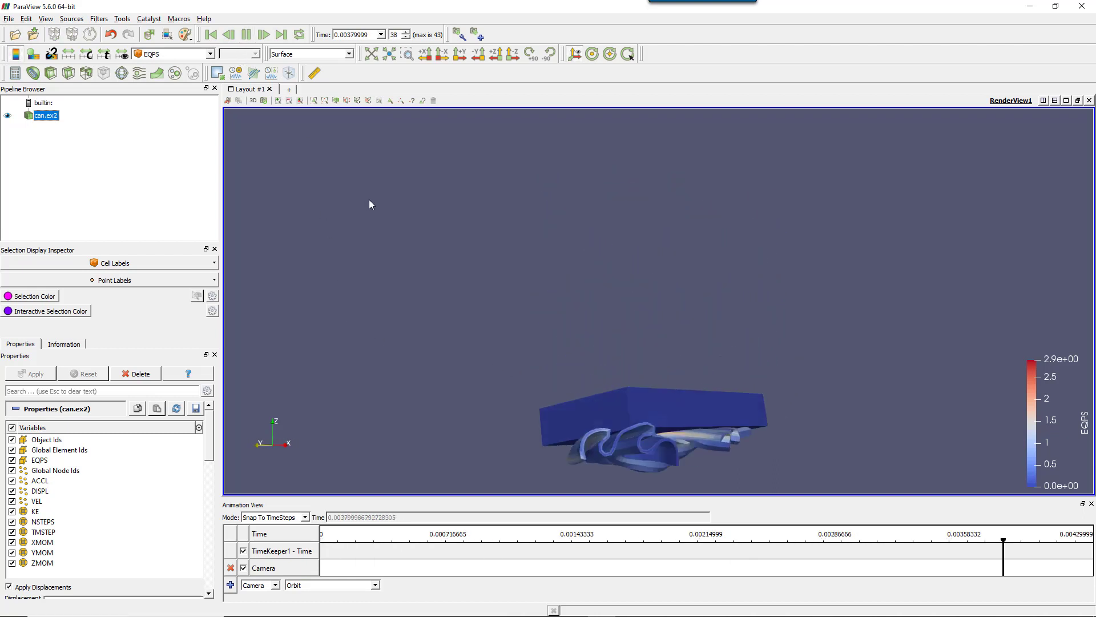
{"action": "left_click", "coordinate": [303, 36]}
{"action": "left_click", "coordinate": [246, 35]}
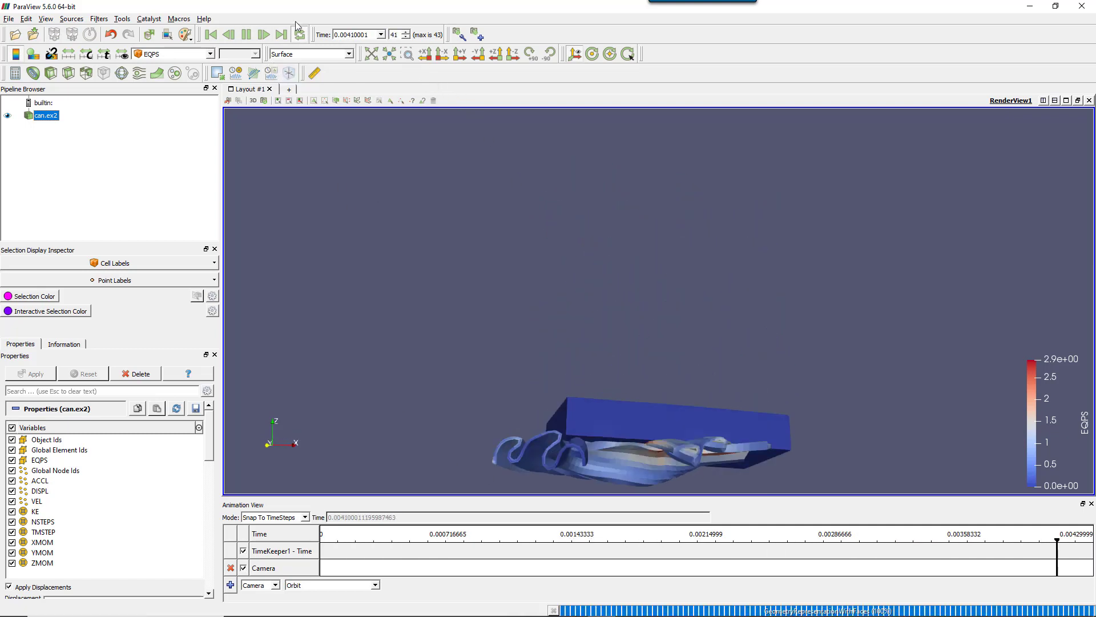
- Stop playback, replay the orbit from the first time step, and return to the start
{"action": "left_click", "coordinate": [246, 34]}
{"action": "left_click", "coordinate": [210, 34]}
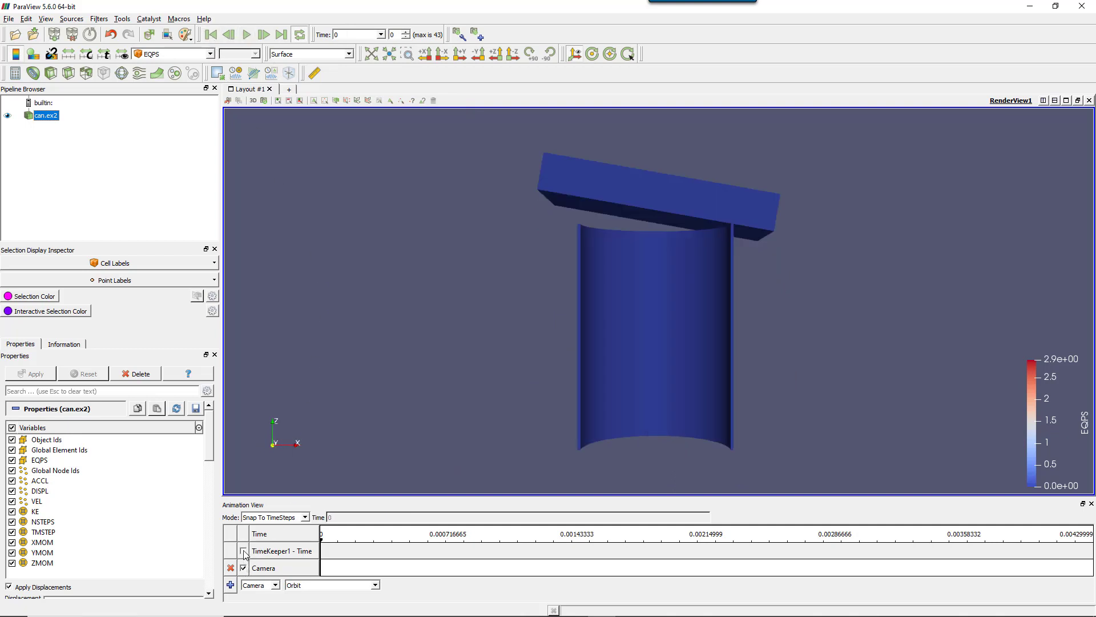
{"action": "left_click", "coordinate": [248, 35]}
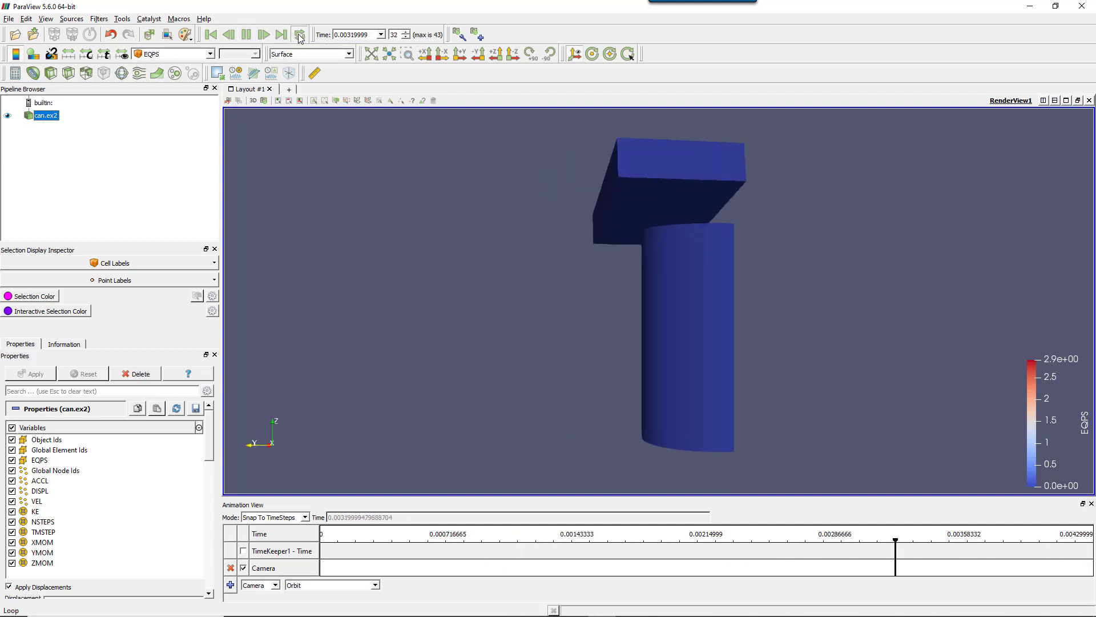
{"action": "left_click", "coordinate": [216, 36]}
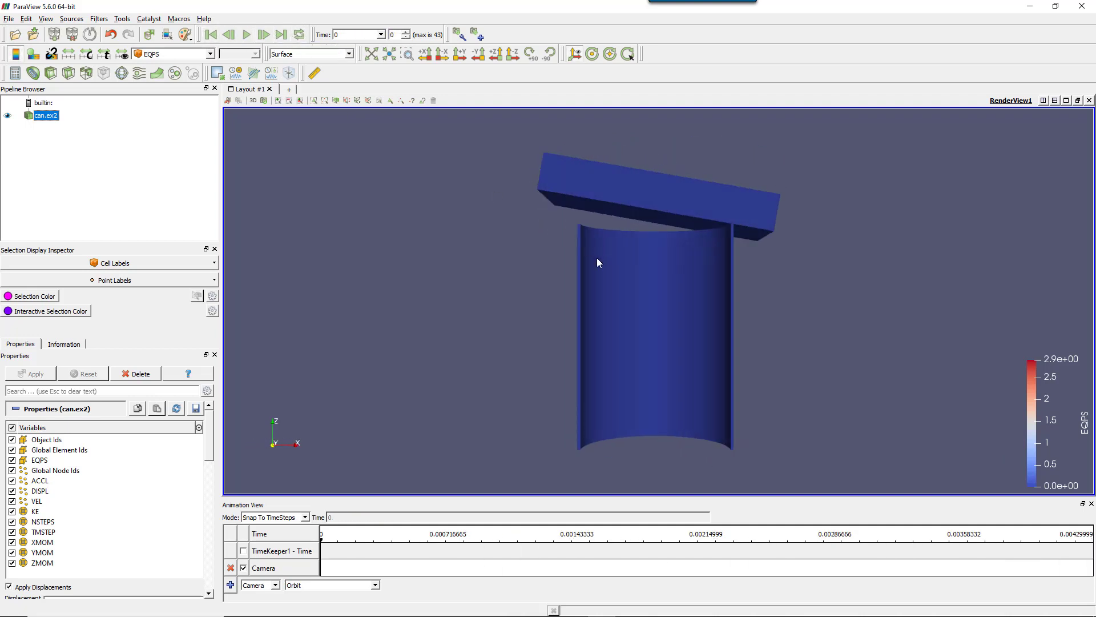
- Switch the camera track to Follow Data and preview the playback
{"action": "left_click", "coordinate": [375, 585]}
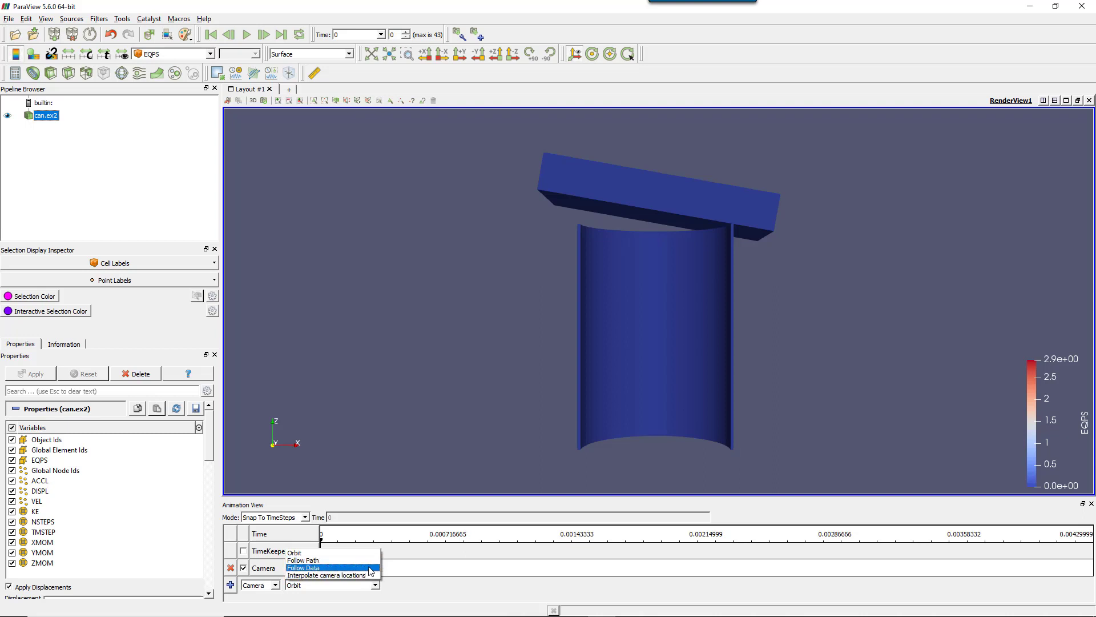
{"action": "left_click", "coordinate": [376, 568]}
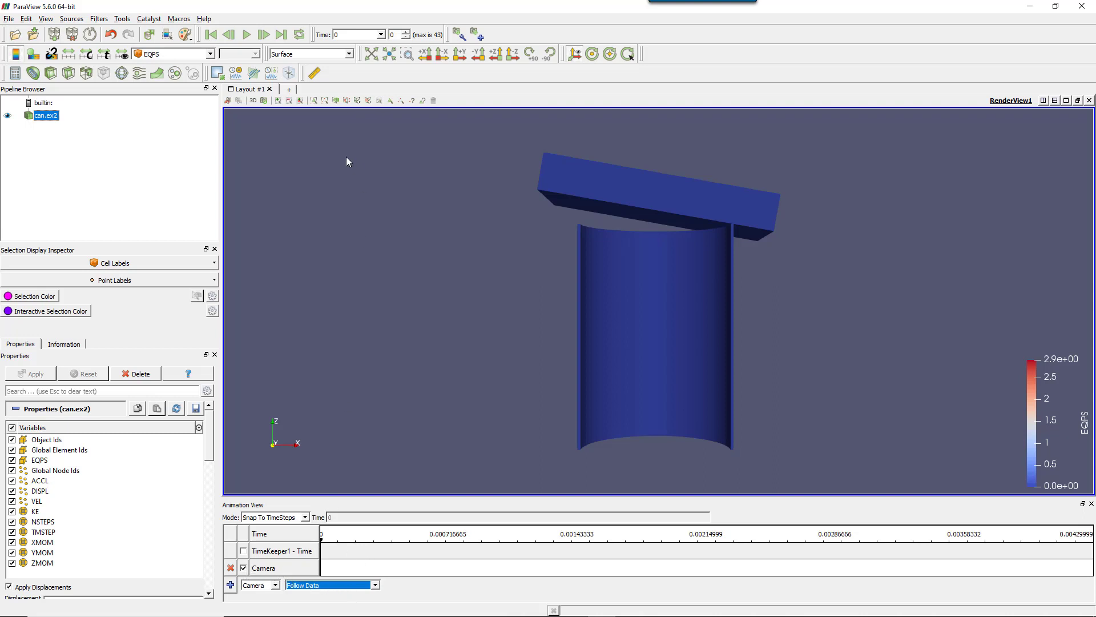
{"action": "left_click", "coordinate": [244, 35]}
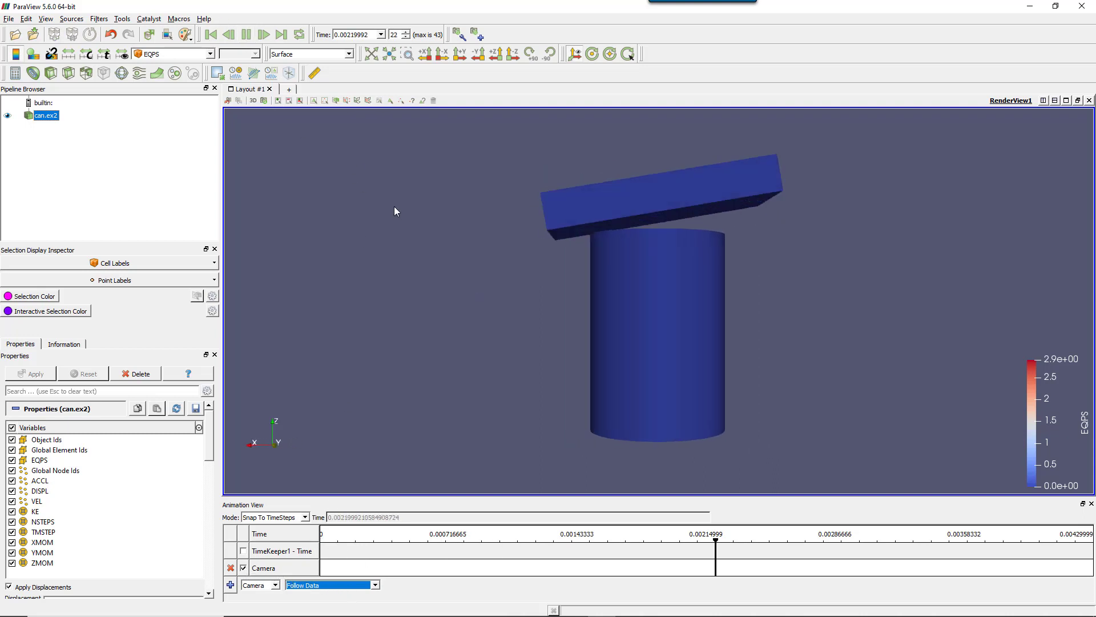
{"action": "left_click", "coordinate": [246, 35]}
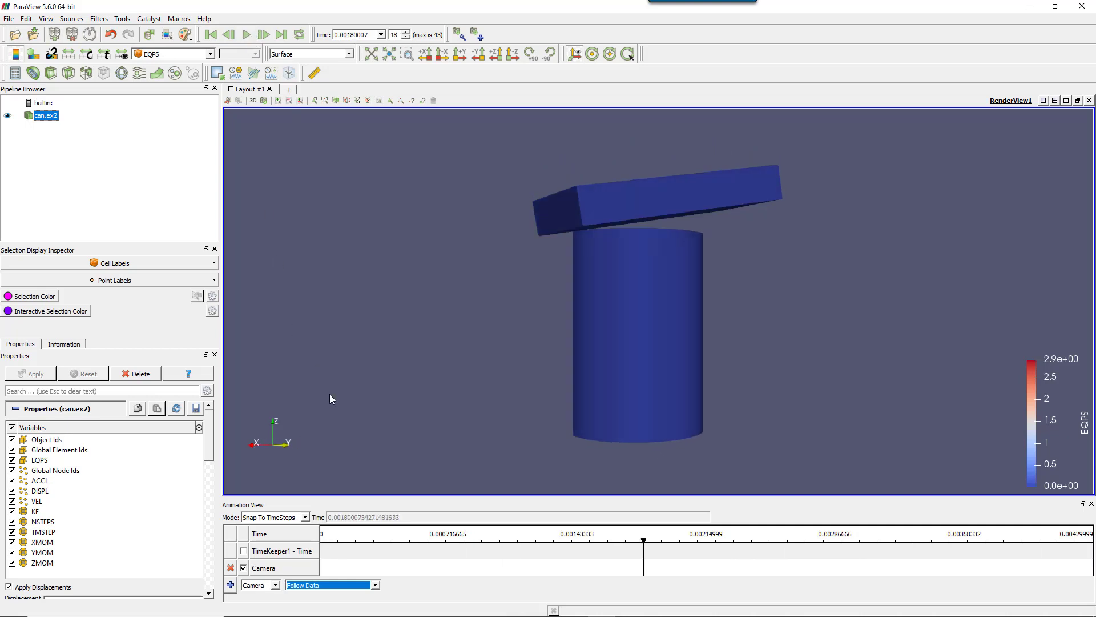
- Re-enable the TimeKeeper1 - Time track and play the deforming can from the first step
{"action": "left_click", "coordinate": [244, 551]}
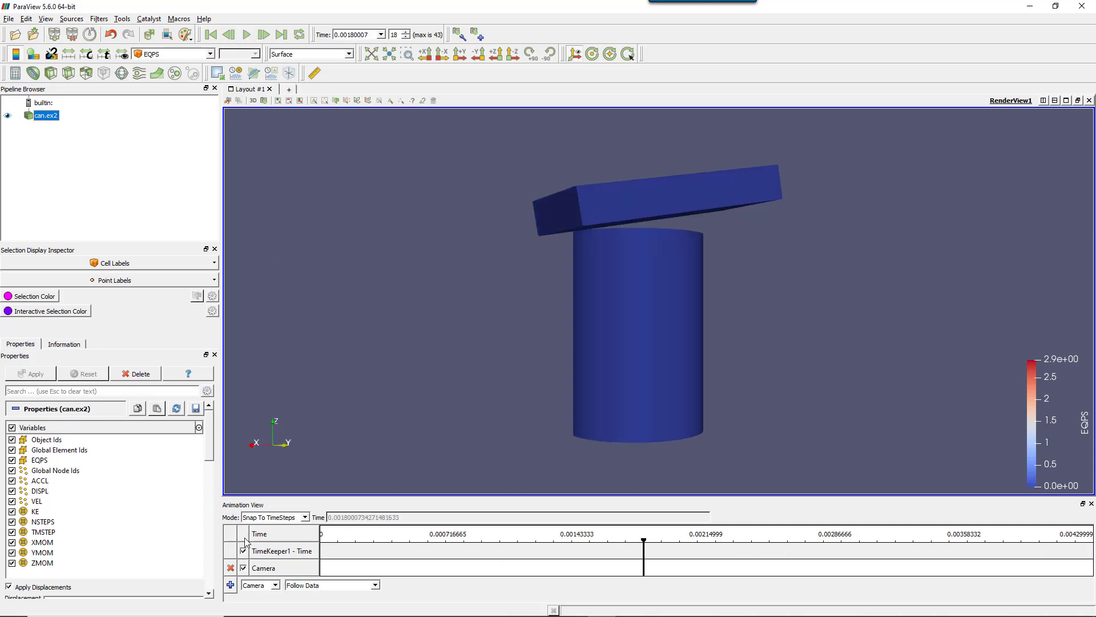
{"action": "left_click", "coordinate": [211, 35]}
{"action": "left_click", "coordinate": [247, 35]}
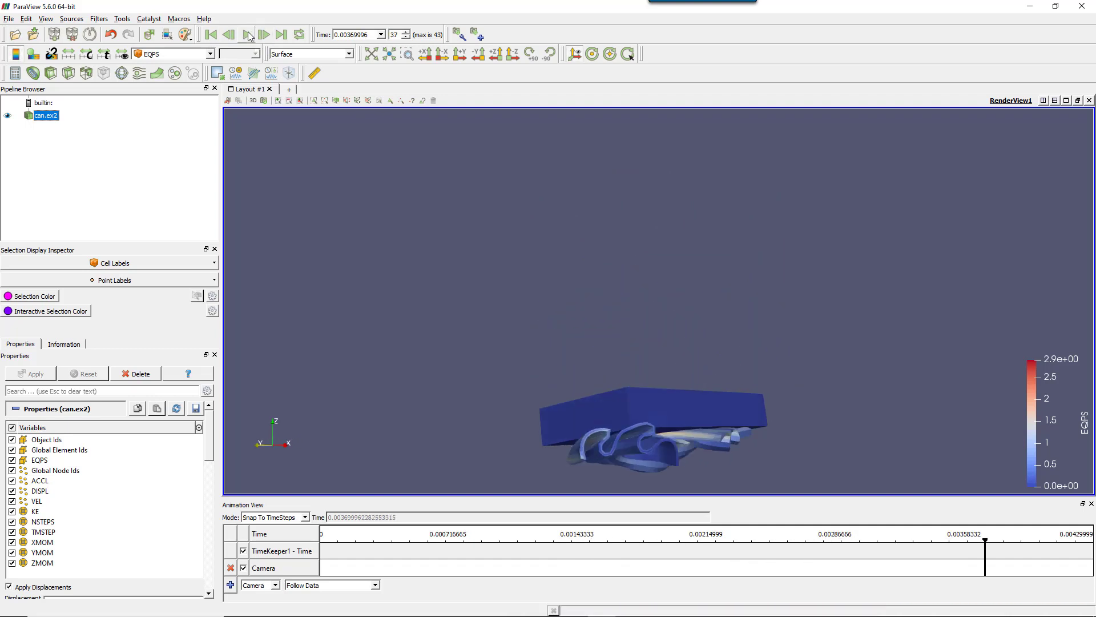
{"action": "left_click", "coordinate": [247, 35]}
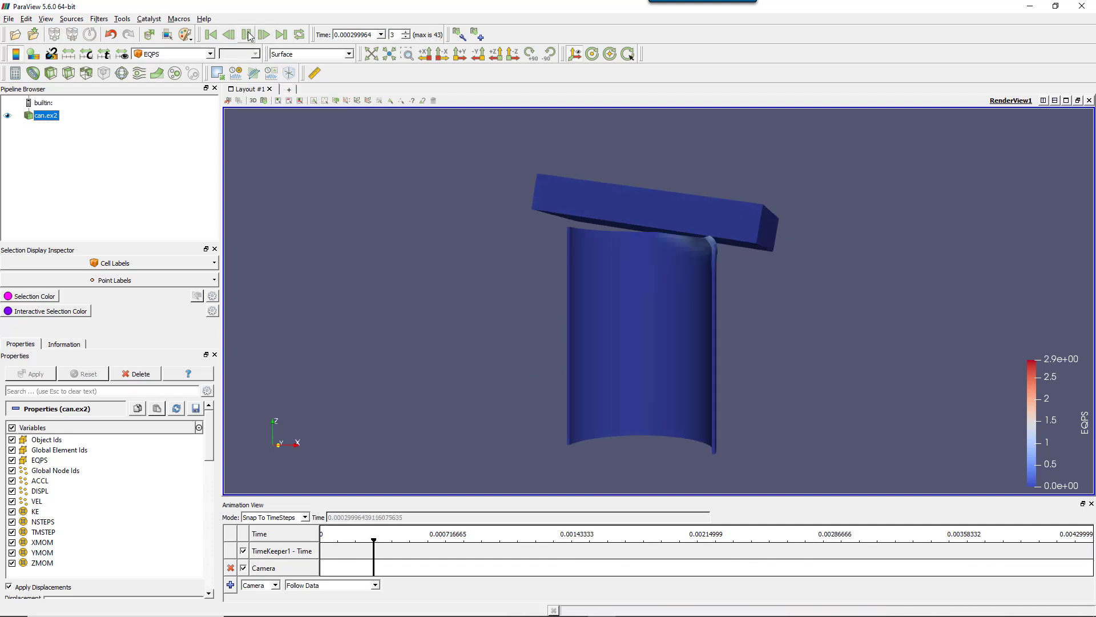
{"action": "left_click", "coordinate": [247, 35]}
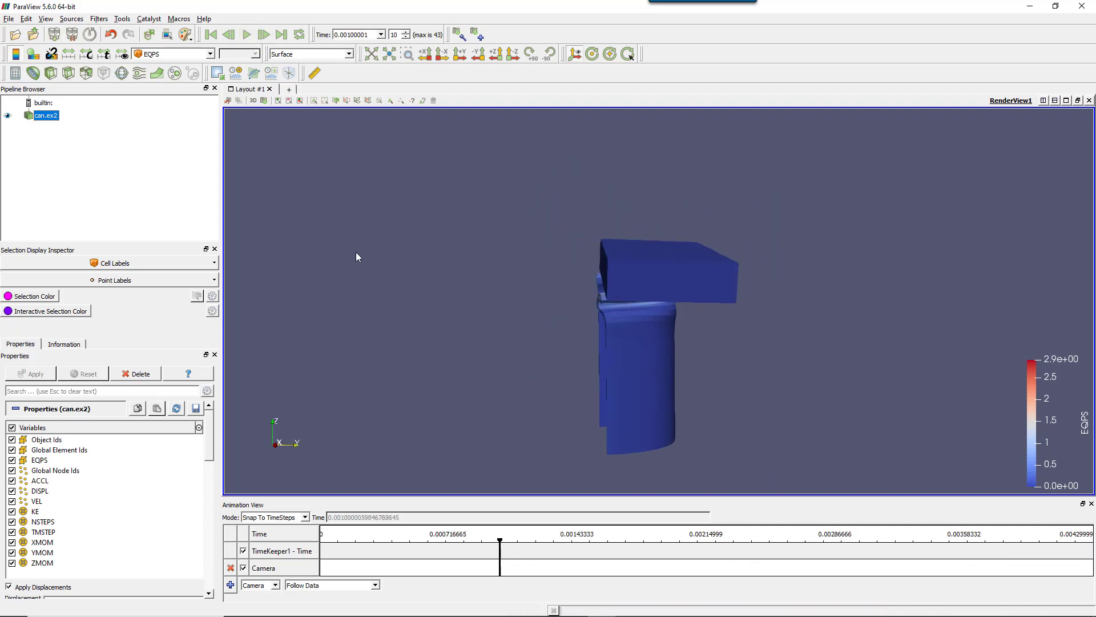
- Delete and re-add the Follow Data camera track, then replay from the first time step
{"action": "left_click", "coordinate": [230, 567]}
{"action": "left_click", "coordinate": [231, 568]}
{"action": "left_click", "coordinate": [211, 35]}
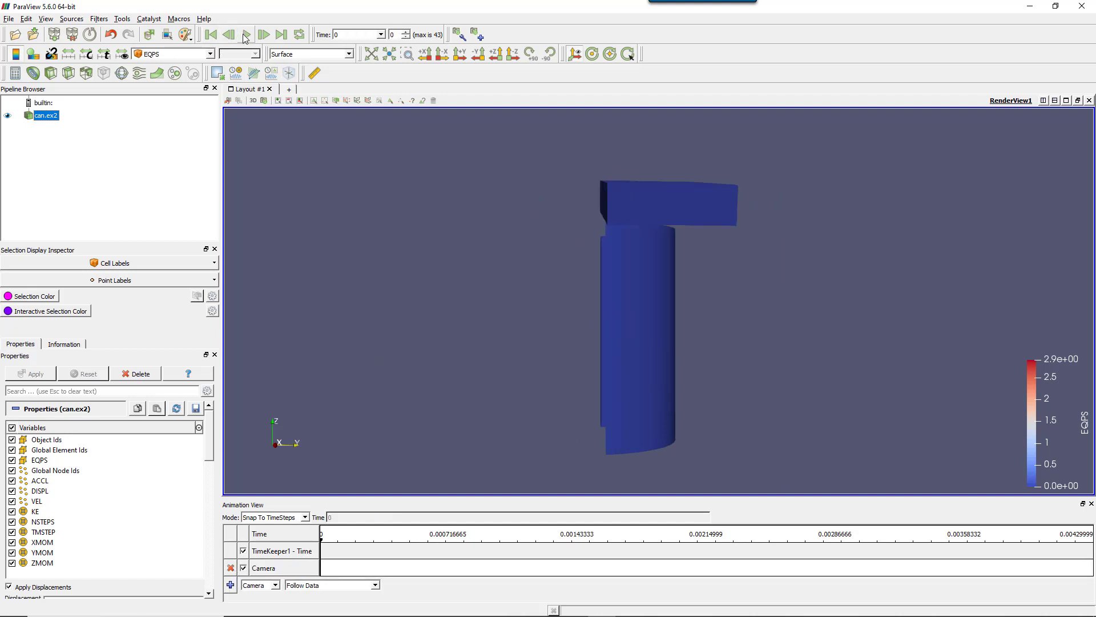
{"action": "left_click", "coordinate": [247, 35]}
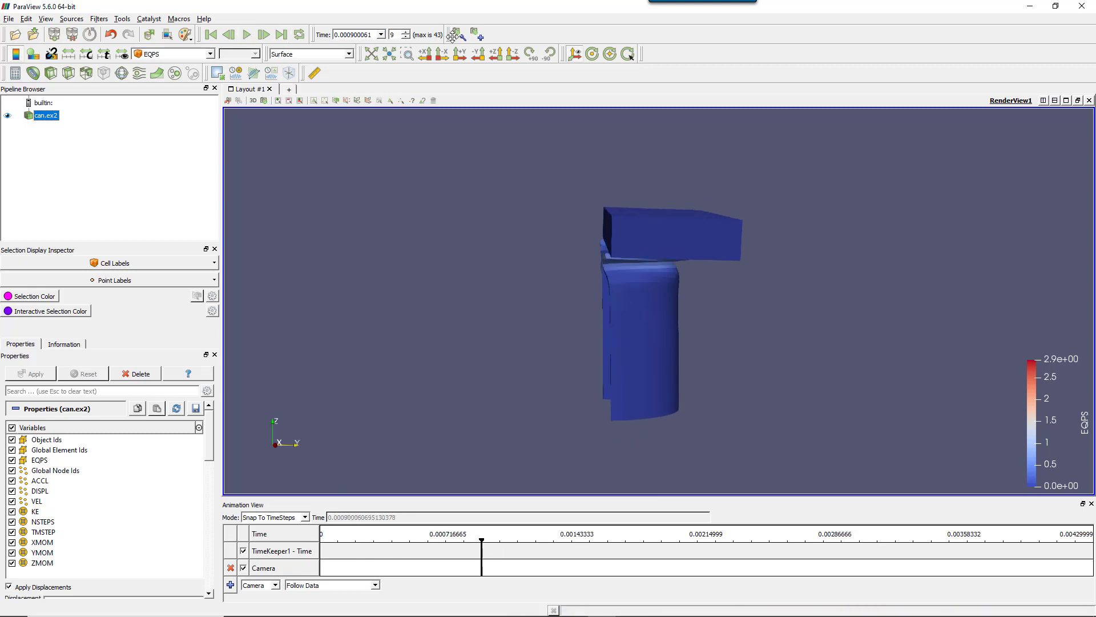
- View the can along +Y and play the crushing animation from the first step
{"action": "left_click", "coordinate": [462, 57]}
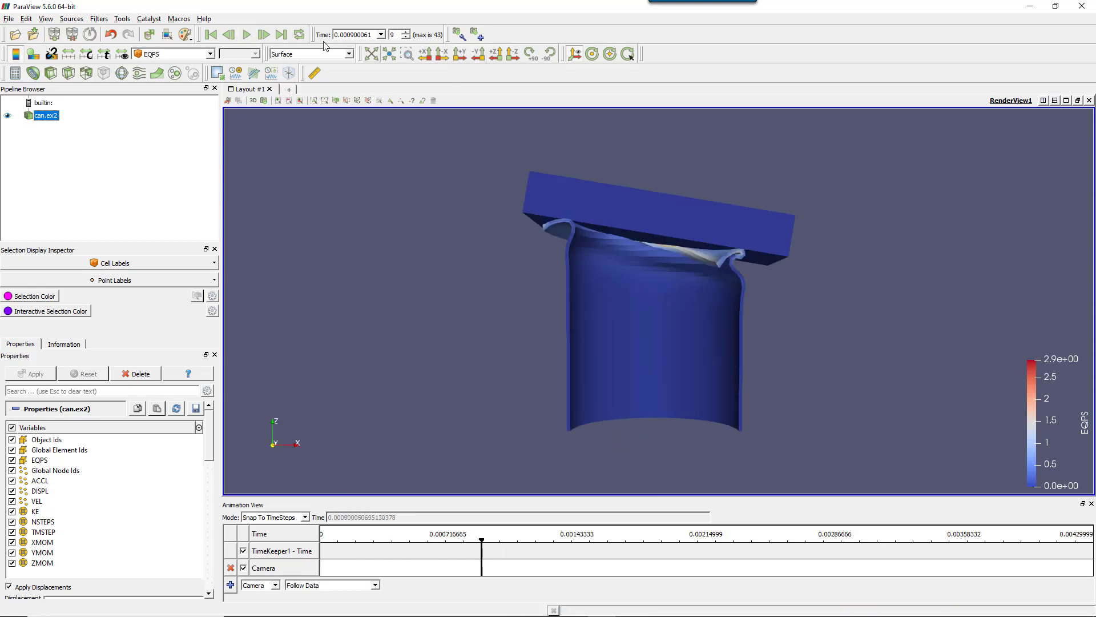
{"action": "left_click", "coordinate": [211, 35]}
{"action": "left_click", "coordinate": [250, 35]}
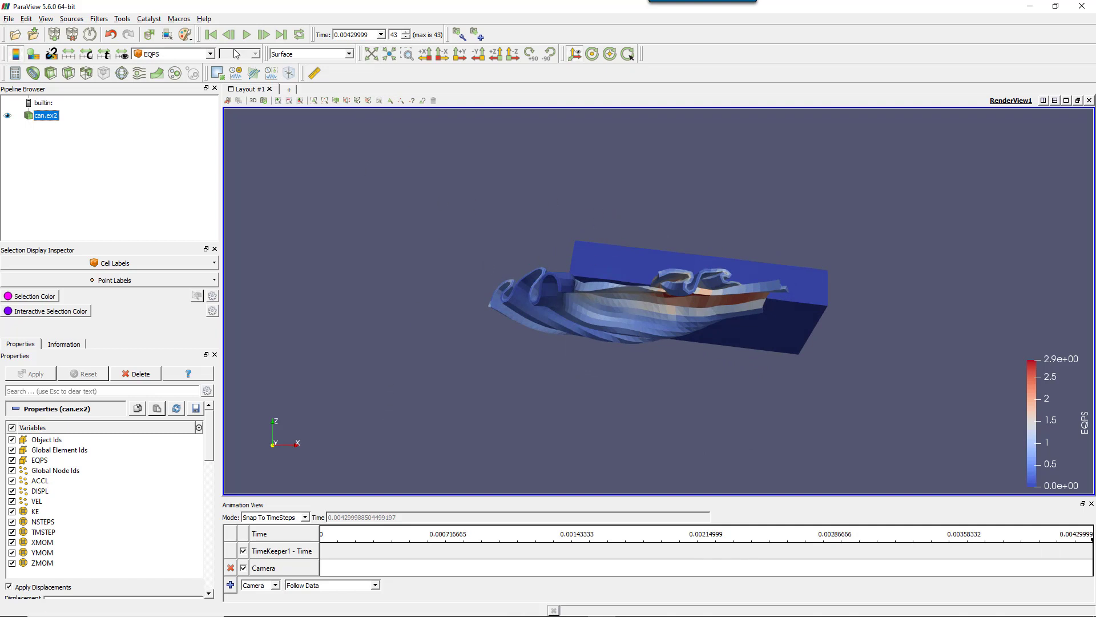
- Replay from the first step with the Camera track disabled
{"action": "left_click", "coordinate": [211, 35]}
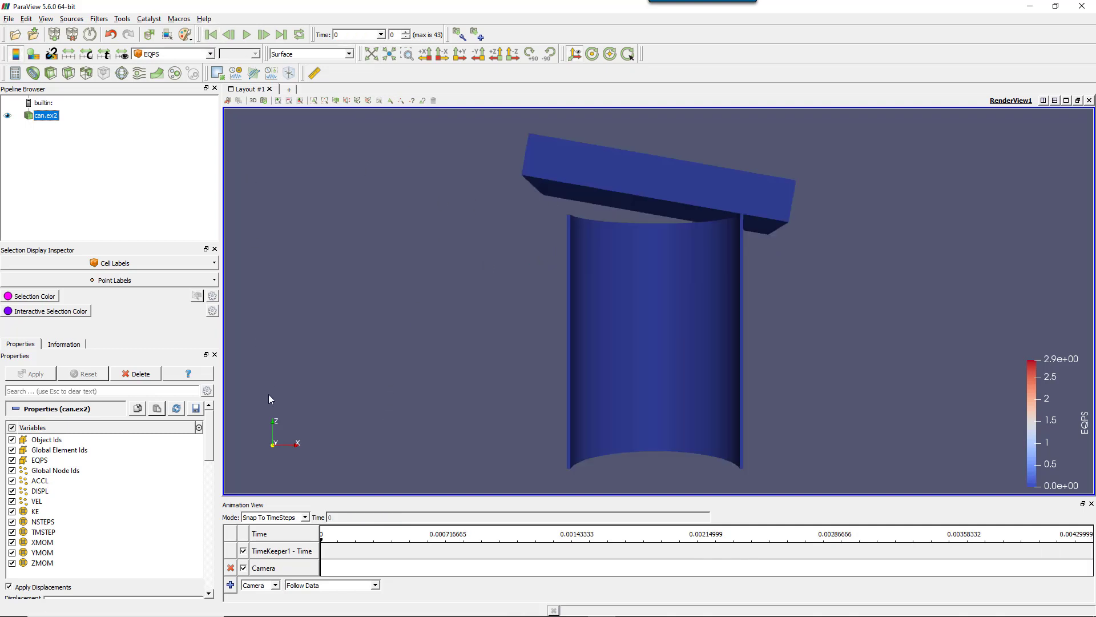
{"action": "left_click", "coordinate": [244, 568]}
{"action": "left_click", "coordinate": [247, 35]}
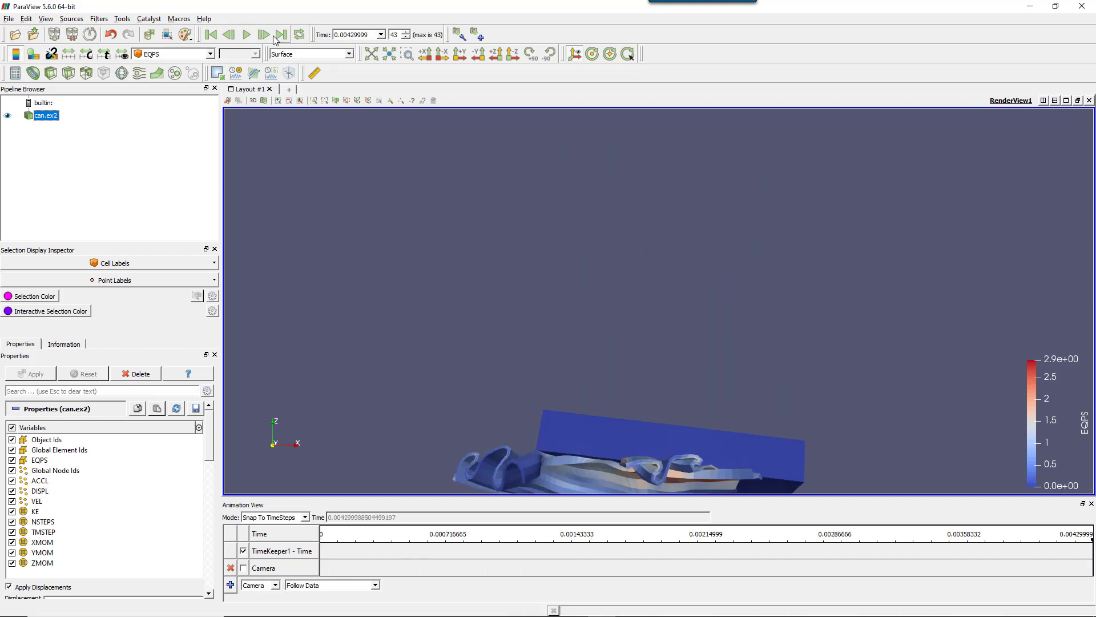
- Re-enable the Camera track and play from the first step to final step 43
{"action": "left_click", "coordinate": [211, 35]}
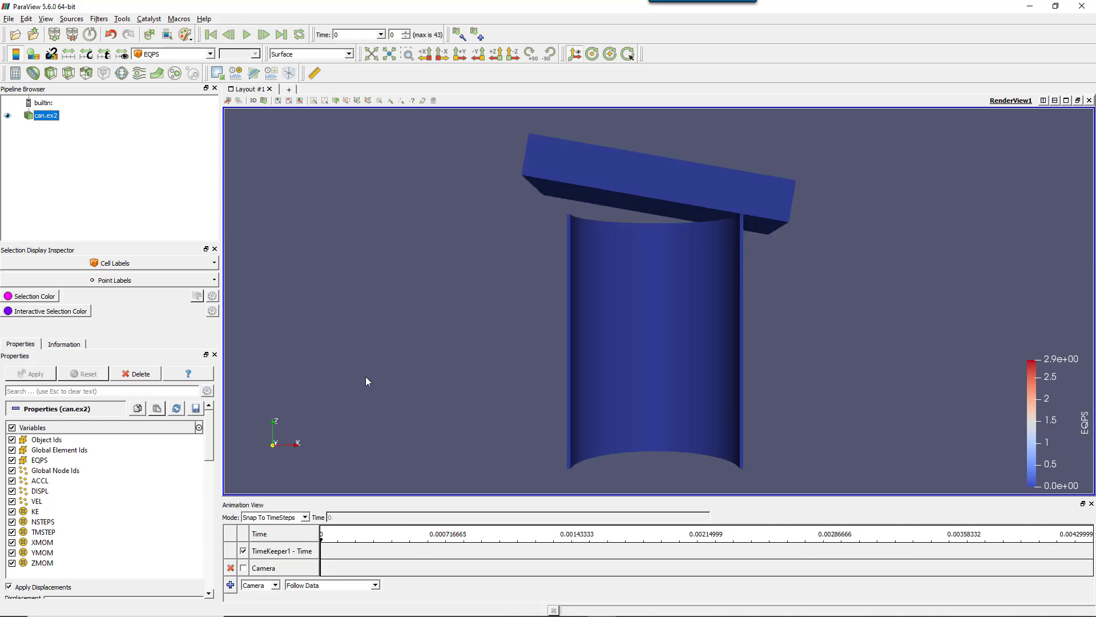
{"action": "left_click", "coordinate": [243, 568]}
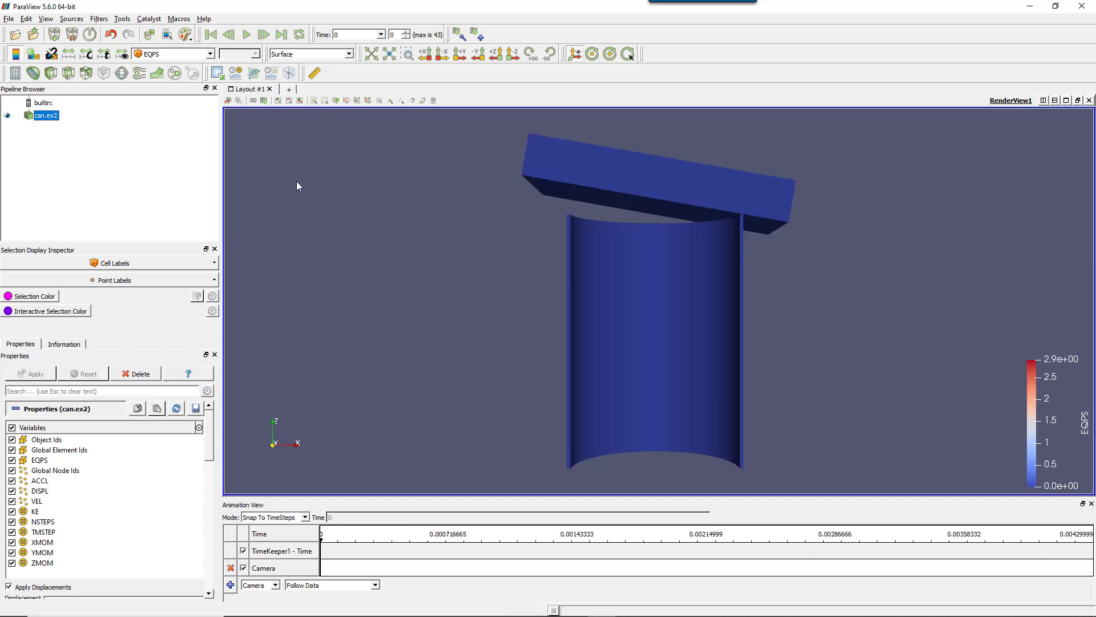
{"action": "left_click", "coordinate": [247, 35]}
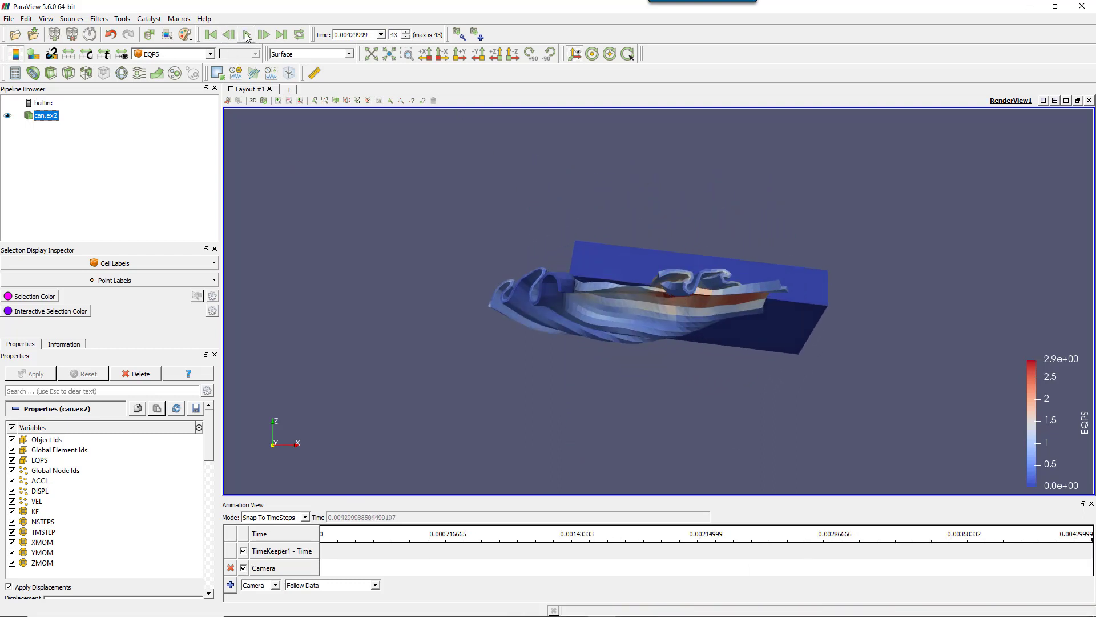
{"action": "scroll", "coordinate": [624, 276], "scroll_direction": "up", "scroll_amount": 3}
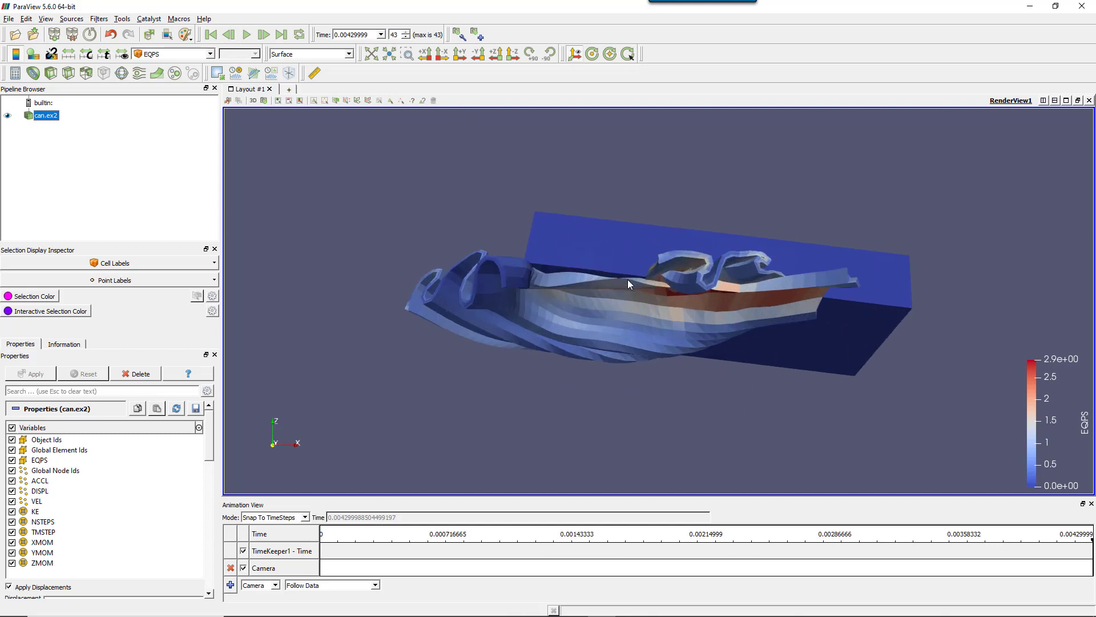
- Zoom in and rotate around the fully crushed can at time step 43
{"action": "scroll", "coordinate": [628, 281], "scroll_direction": "up", "scroll_amount": 2}
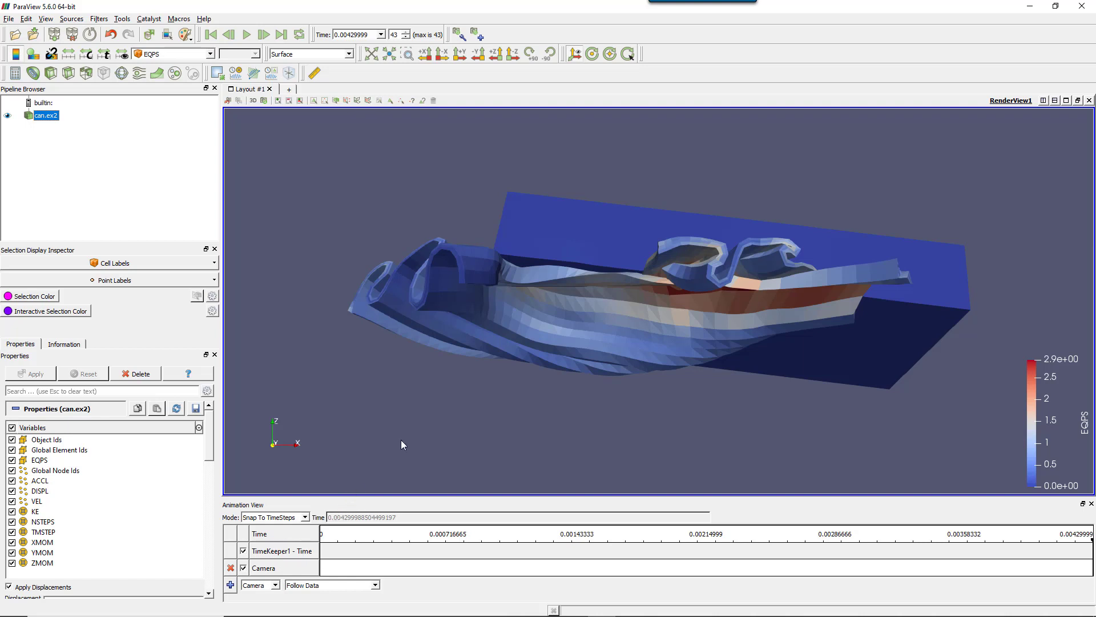
{"action": "mouse_move", "coordinate": [732, 374]}
{"action": "right_mouse_down"}
{"action": "mouse_move", "coordinate": [729, 348]}
{"action": "mouse_move", "coordinate": [734, 389]}
{"action": "right_mouse_up"}
{"action": "left_click_drag", "start_coordinate": [734, 389], "coordinate": [762, 422]}
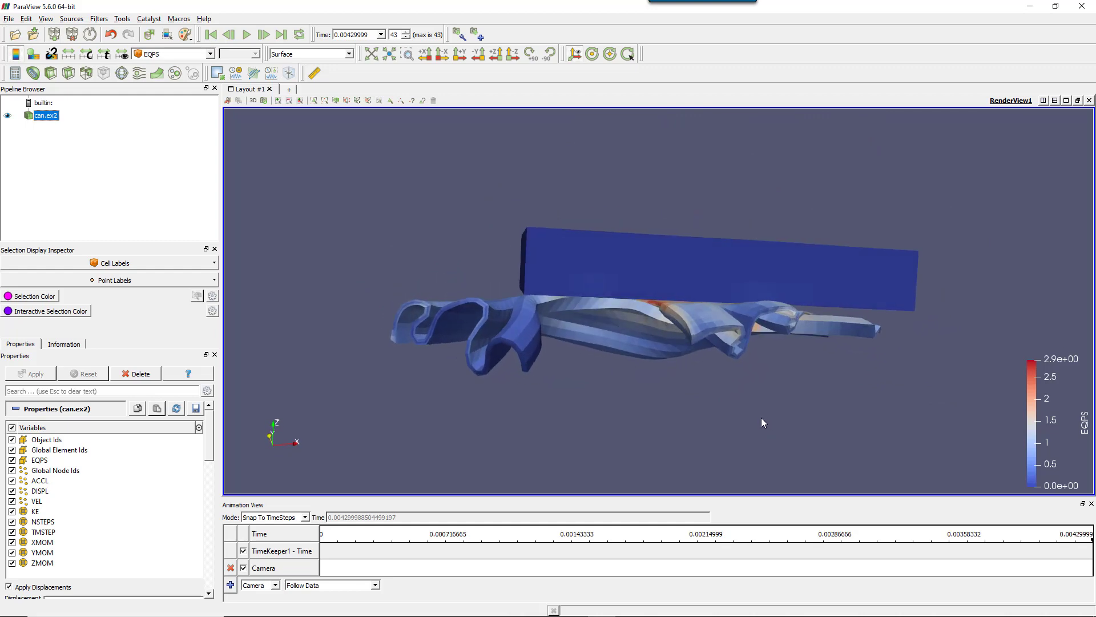